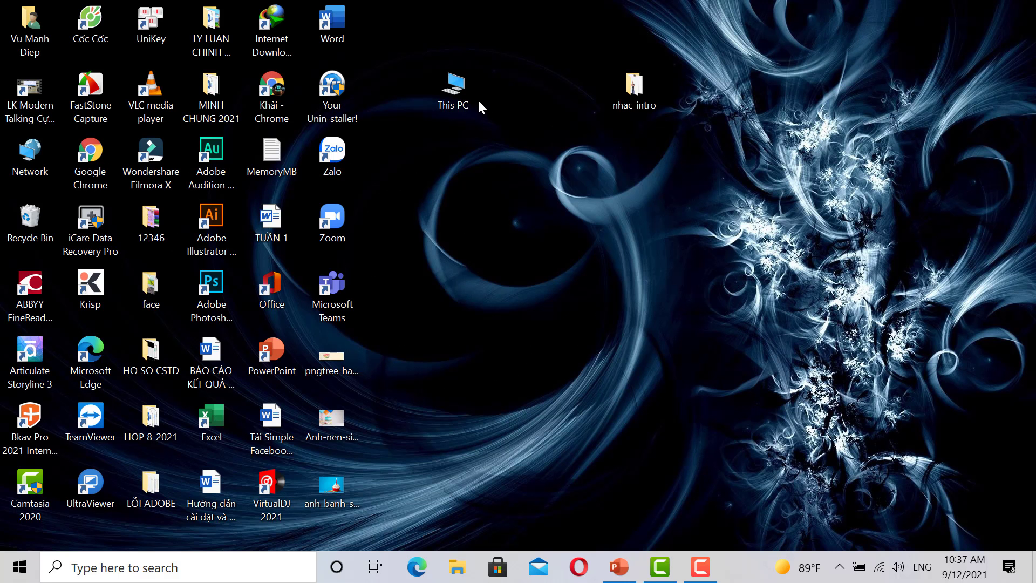
Open This PC and expand drive C: in the folder tree down to the subfolders of LOP 4A\TO1.
double_click(462, 93)
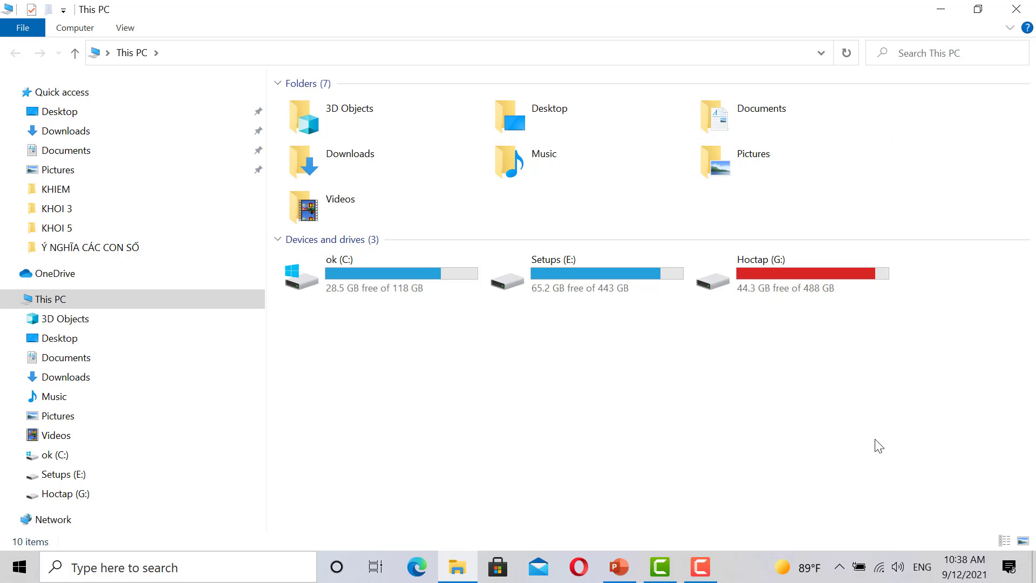
key(alt+F4)
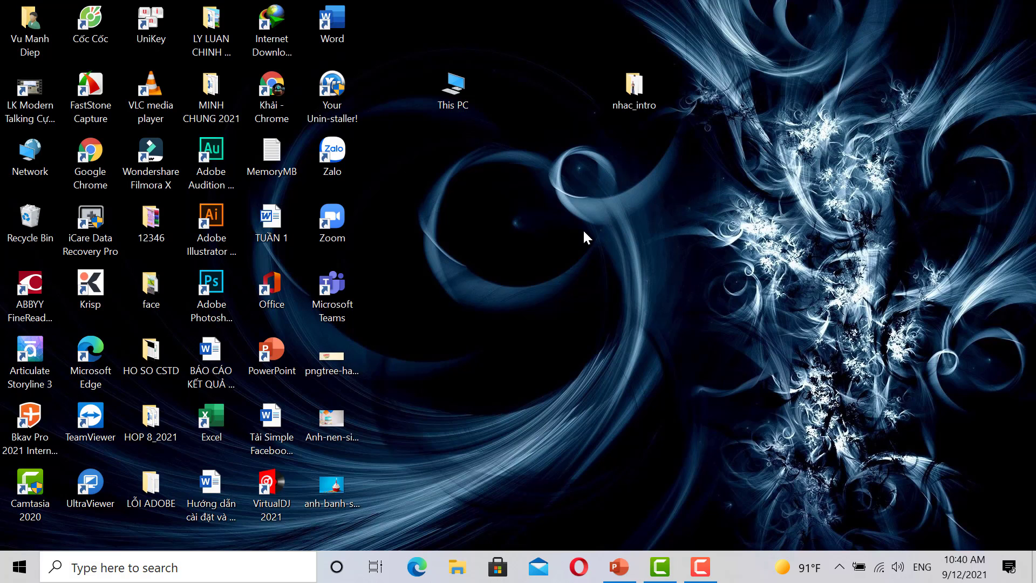
double_click(459, 83)
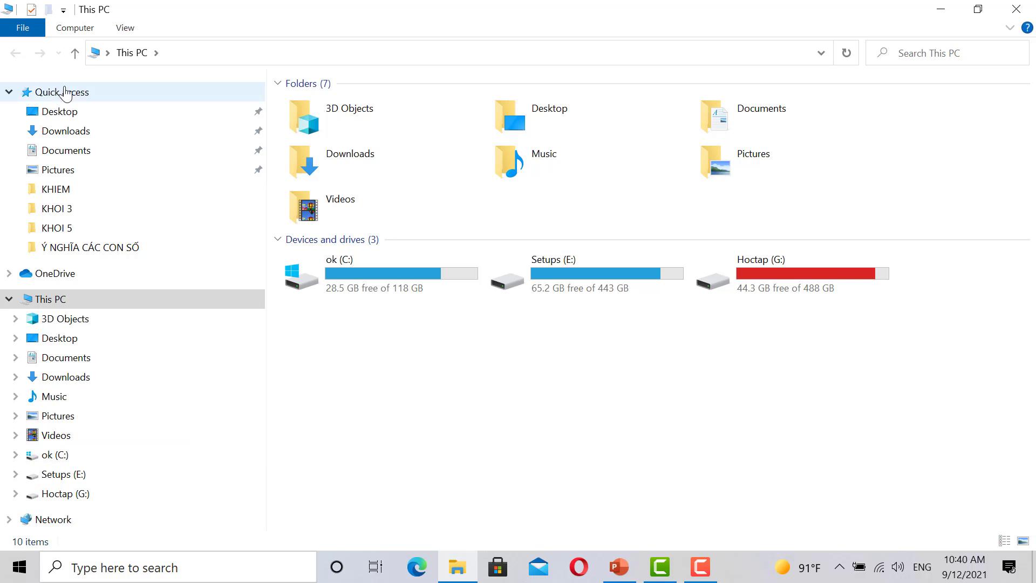
click(17, 455)
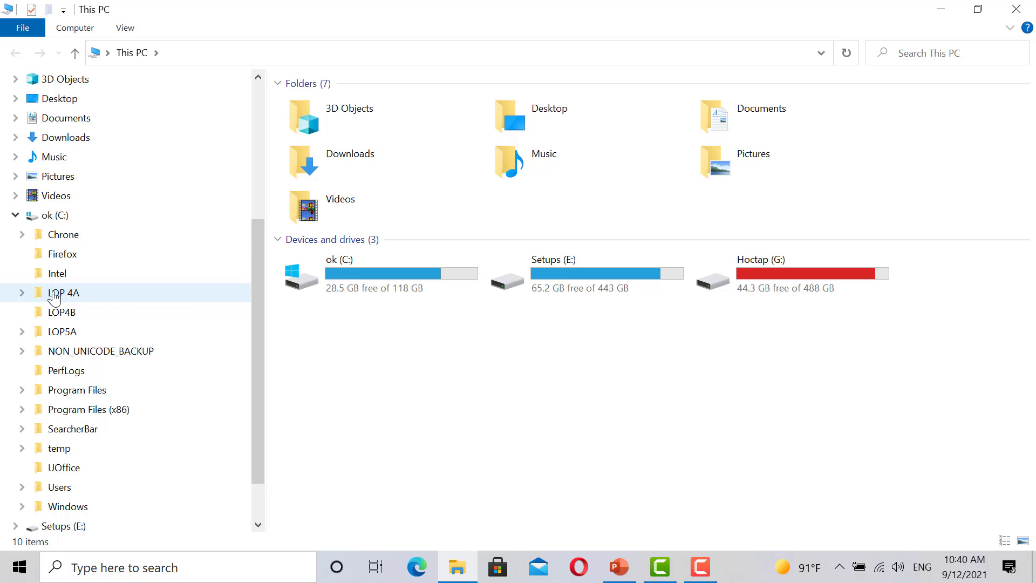
click(22, 294)
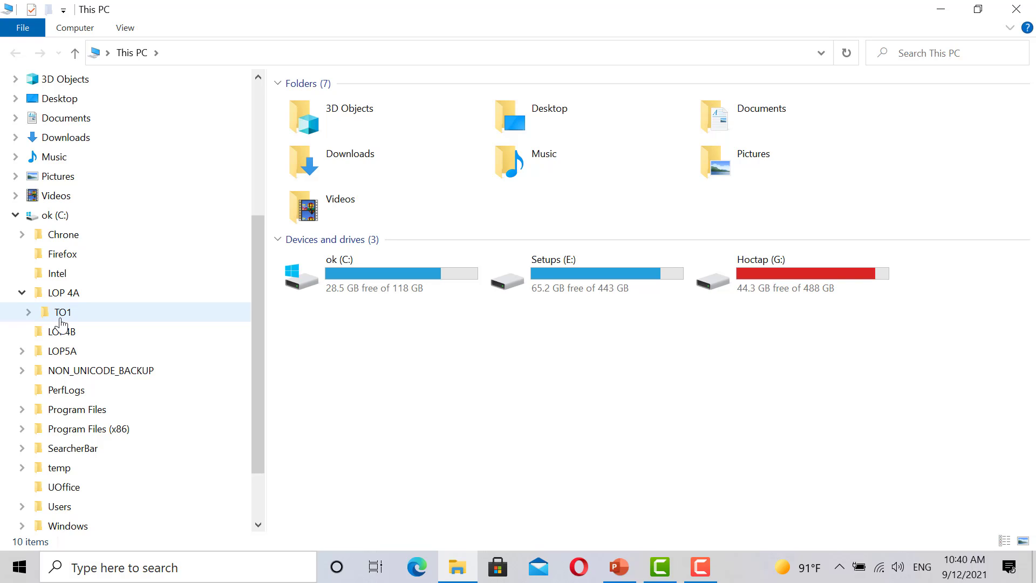
click(30, 313)
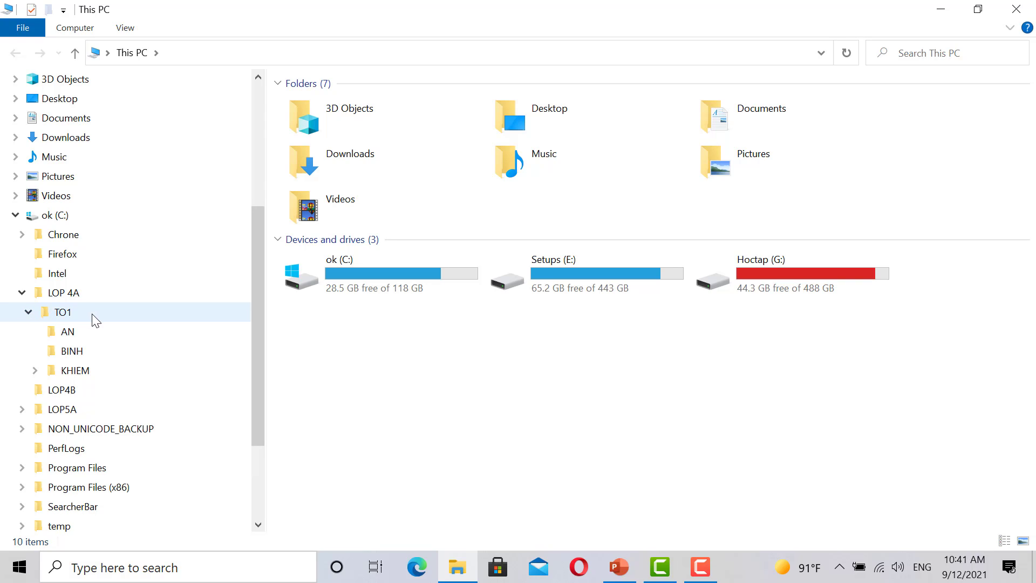
Copy the KHIEM folder from LOP 4A\TO1 and paste it into the TO1 folder of LOP5A.
right_click(77, 373)
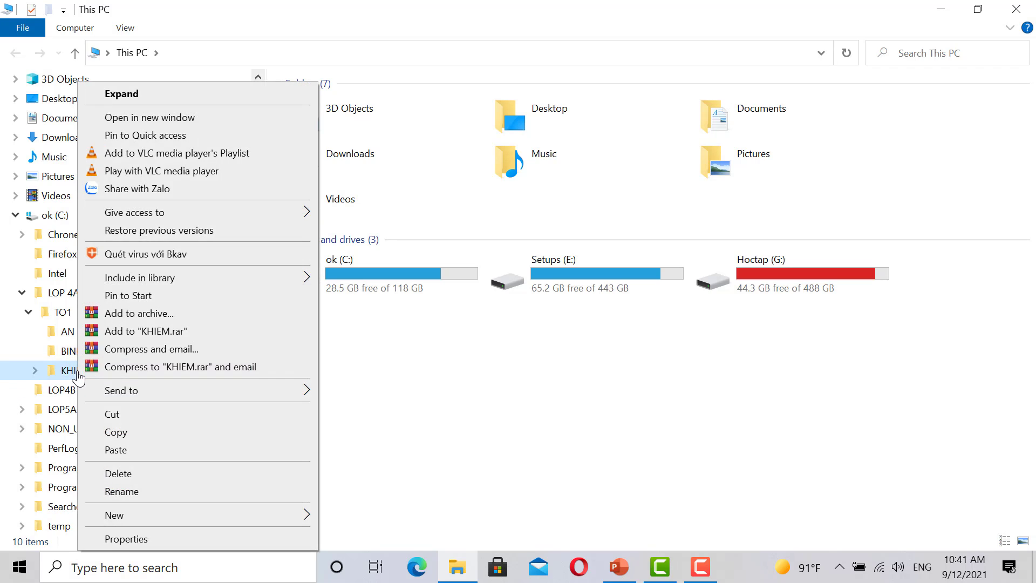
click(109, 433)
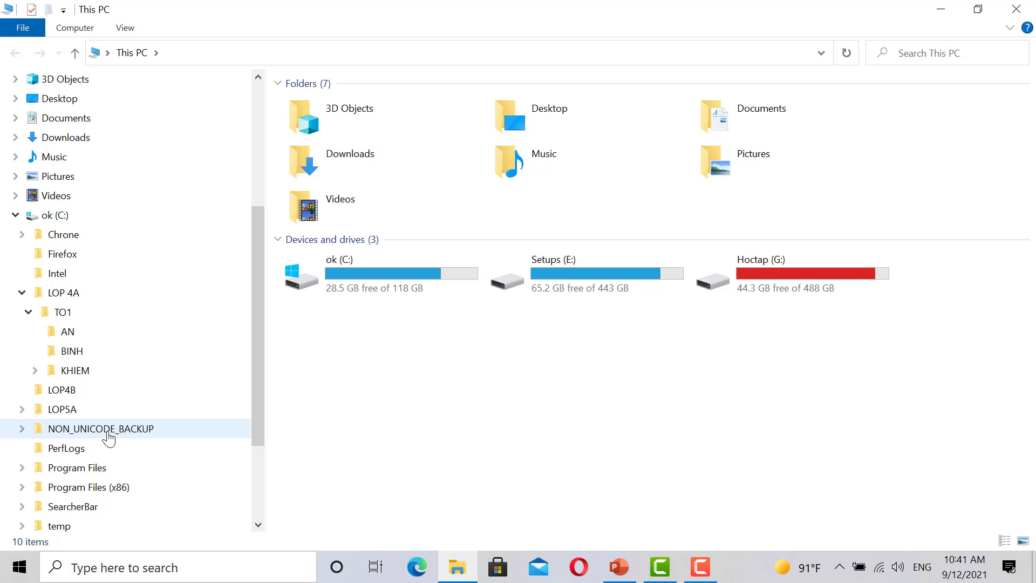
scroll(116, 405, down, 1)
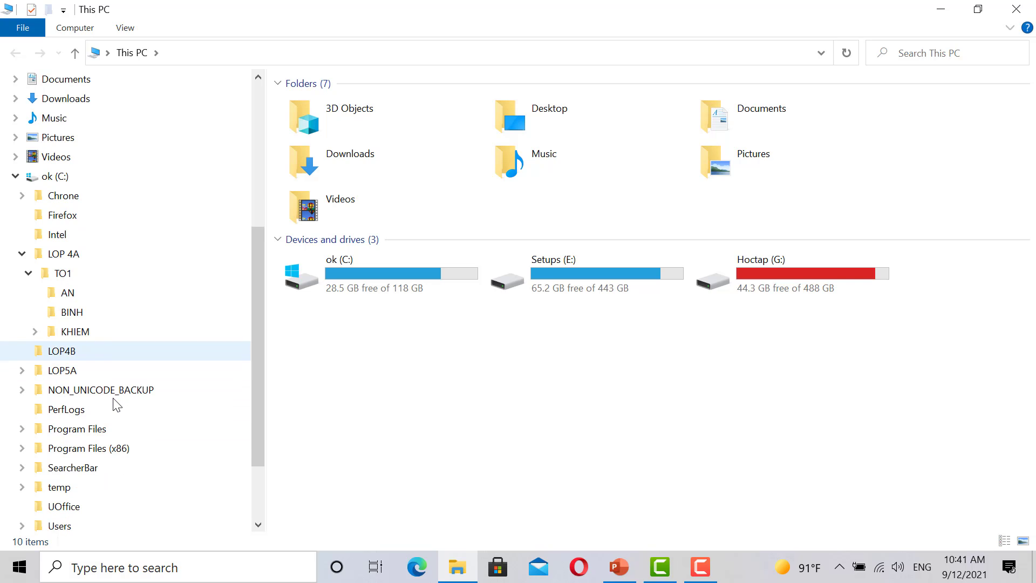
scroll(117, 405, down, 1)
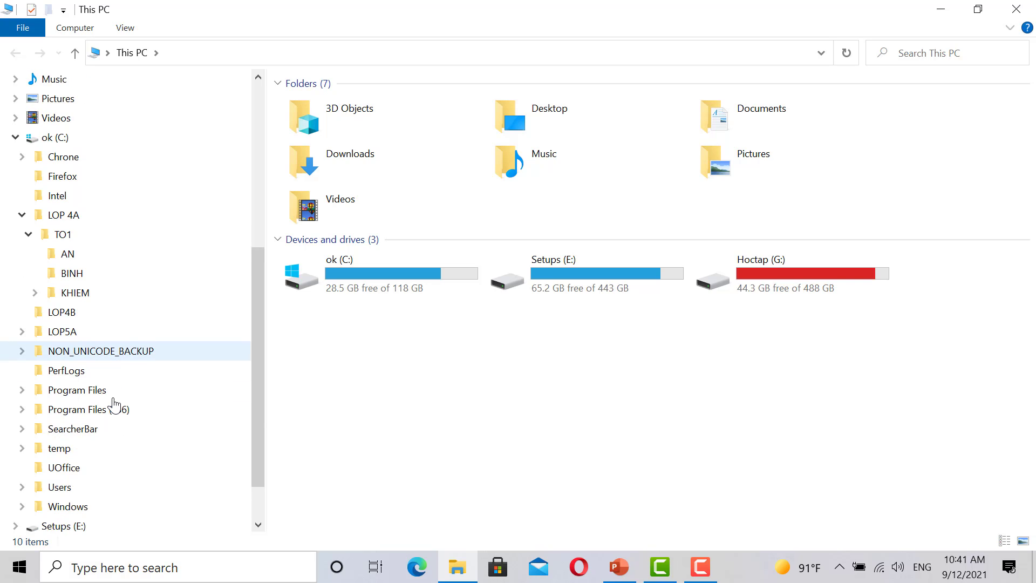
click(22, 332)
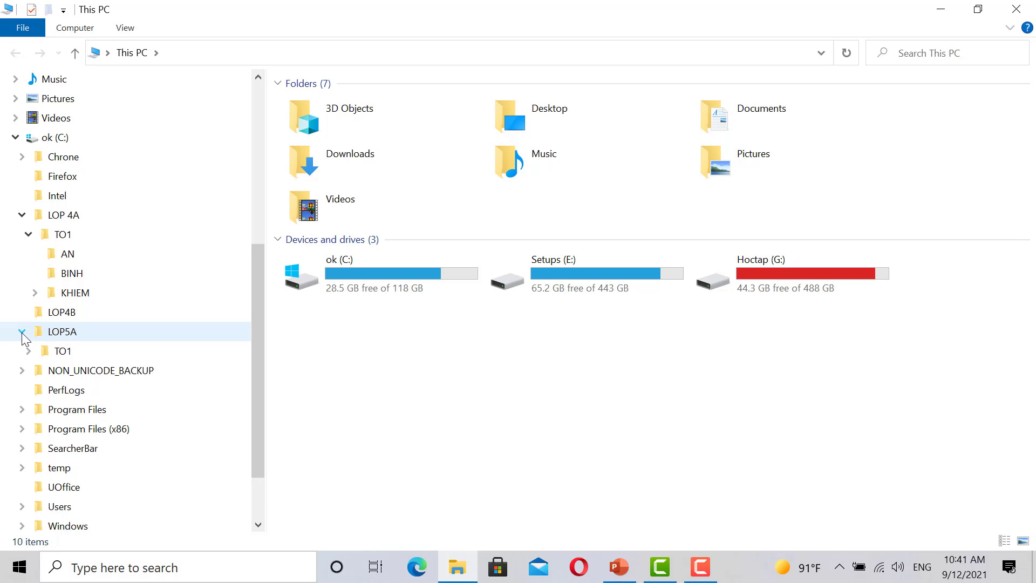
right_click(63, 355)
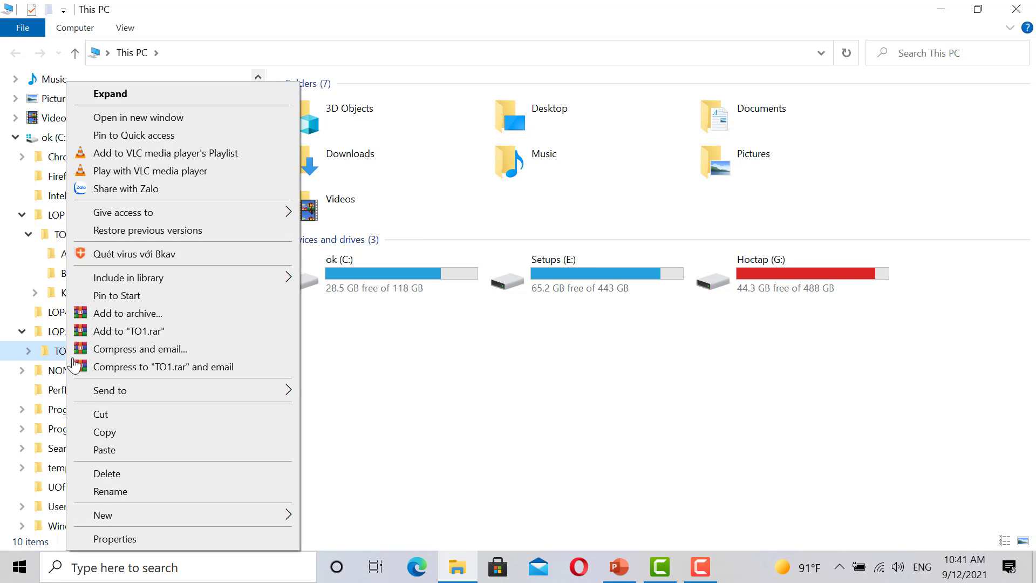
click(104, 450)
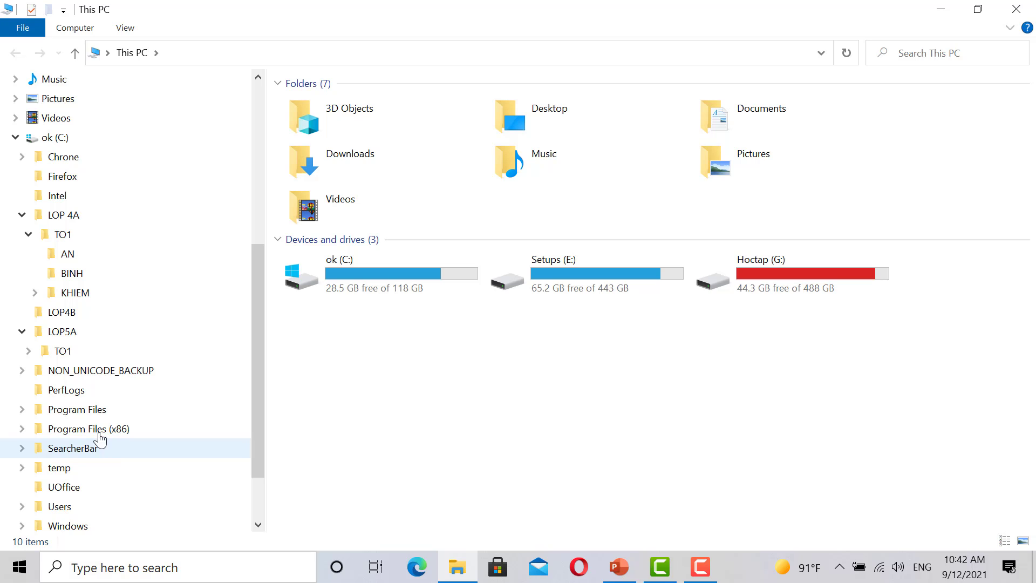
Copy the AN folder from LOP 4A\TO1 and paste it into LOP5A\TO1.
right_click(69, 258)
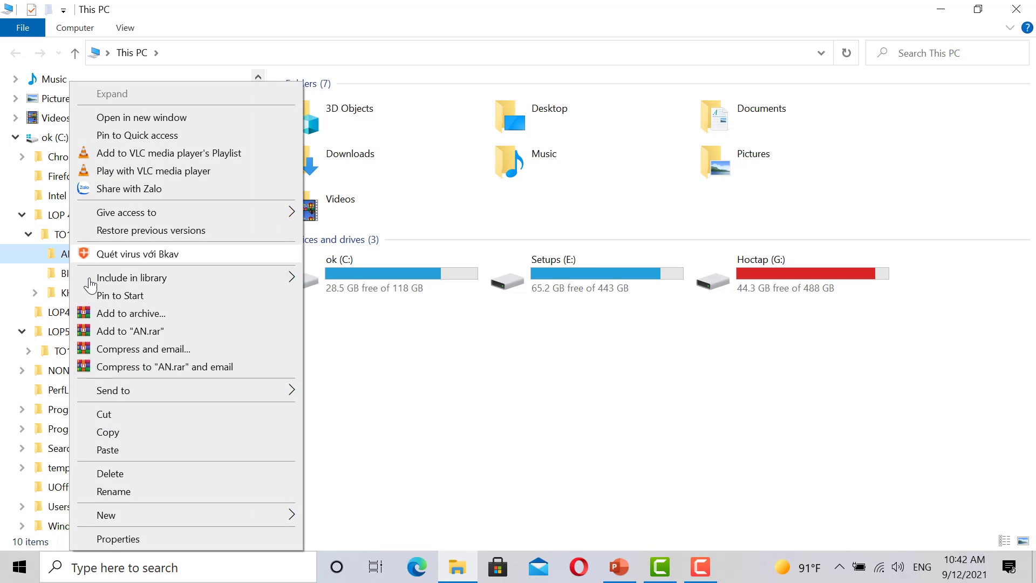
click(111, 430)
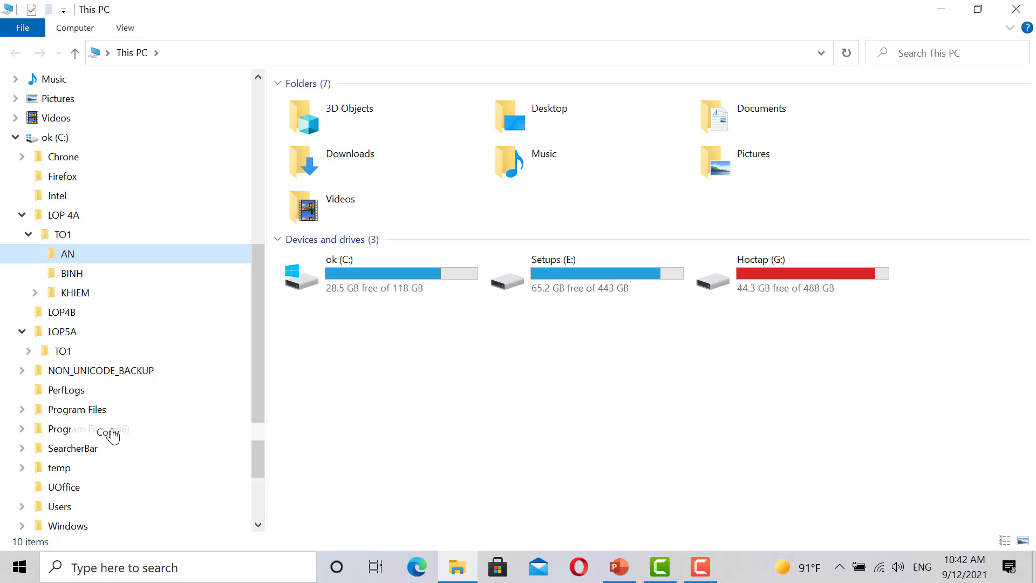
right_click(58, 354)
click(93, 451)
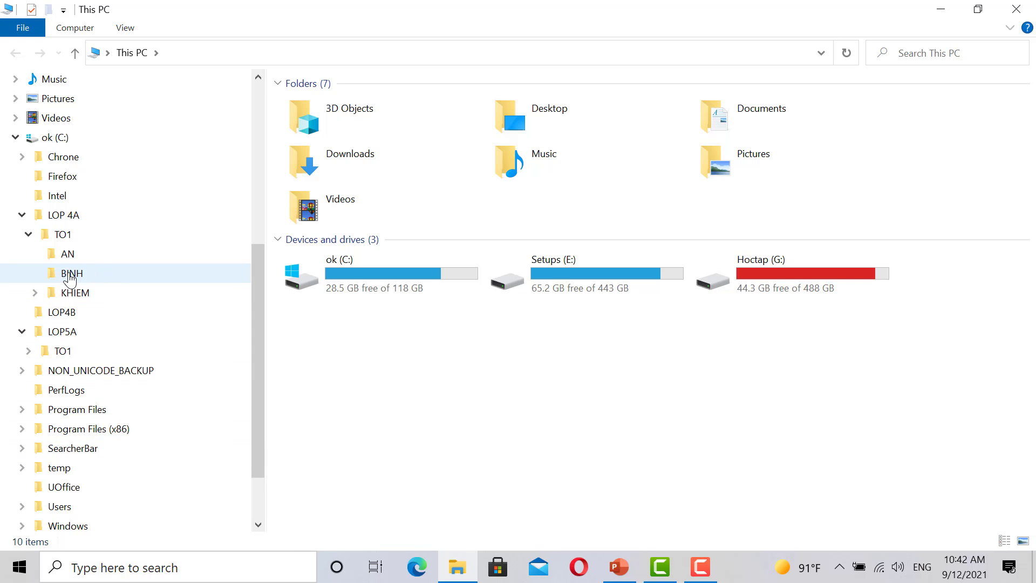
Copy the BINH folder from LOP 4A\TO1 and paste it into LOP5A\TO1.
right_click(75, 276)
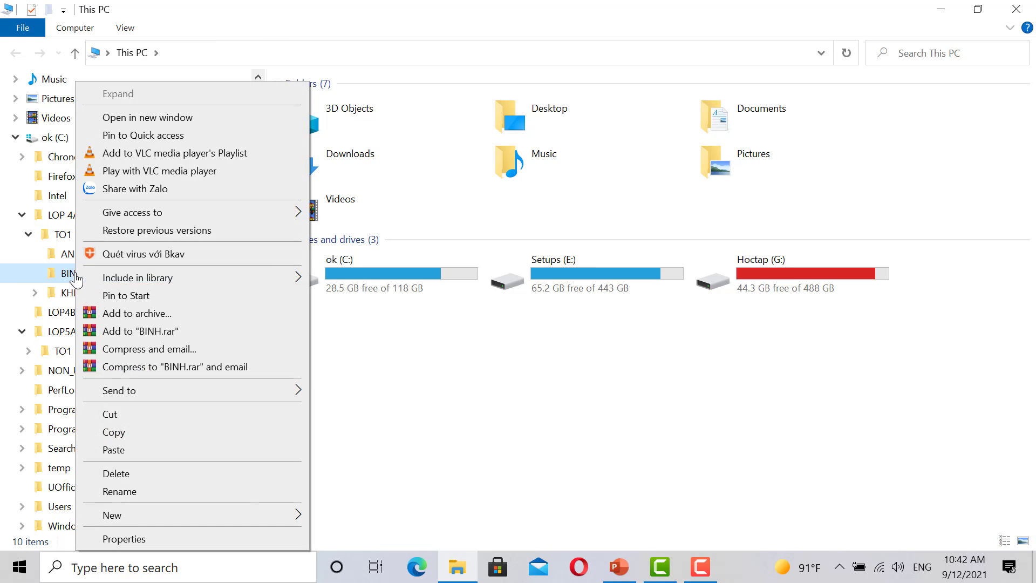
click(125, 435)
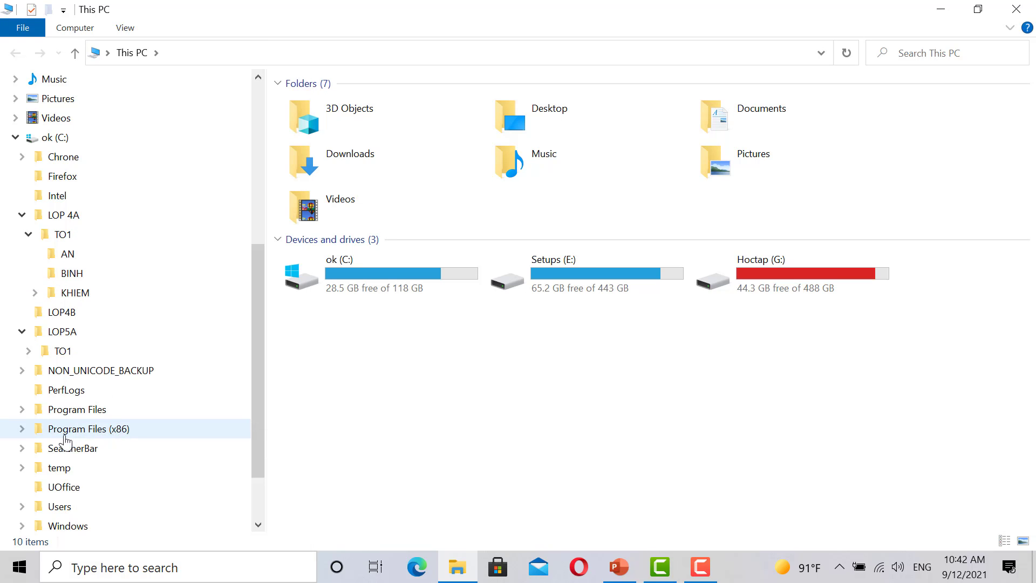
right_click(47, 353)
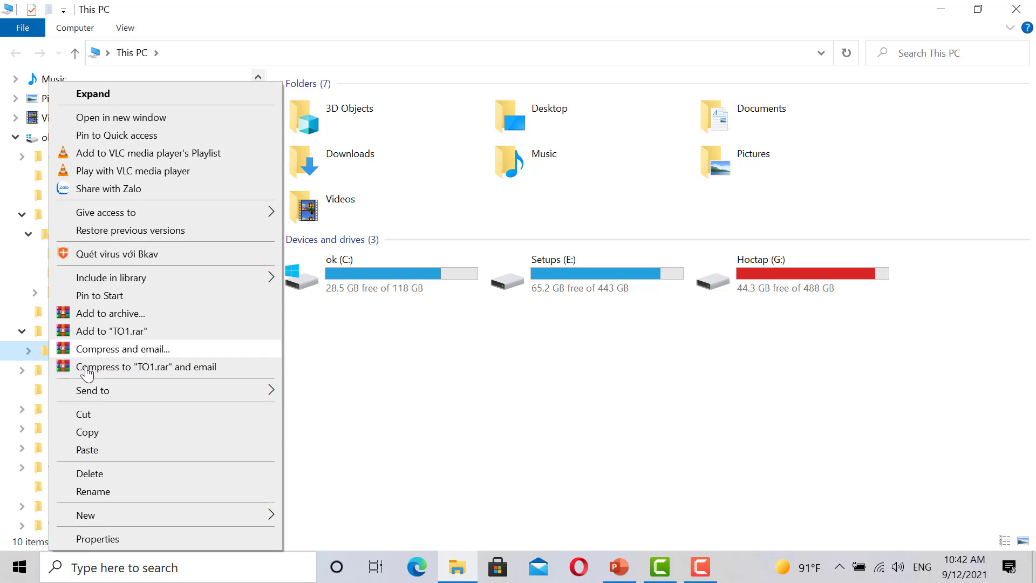
click(87, 450)
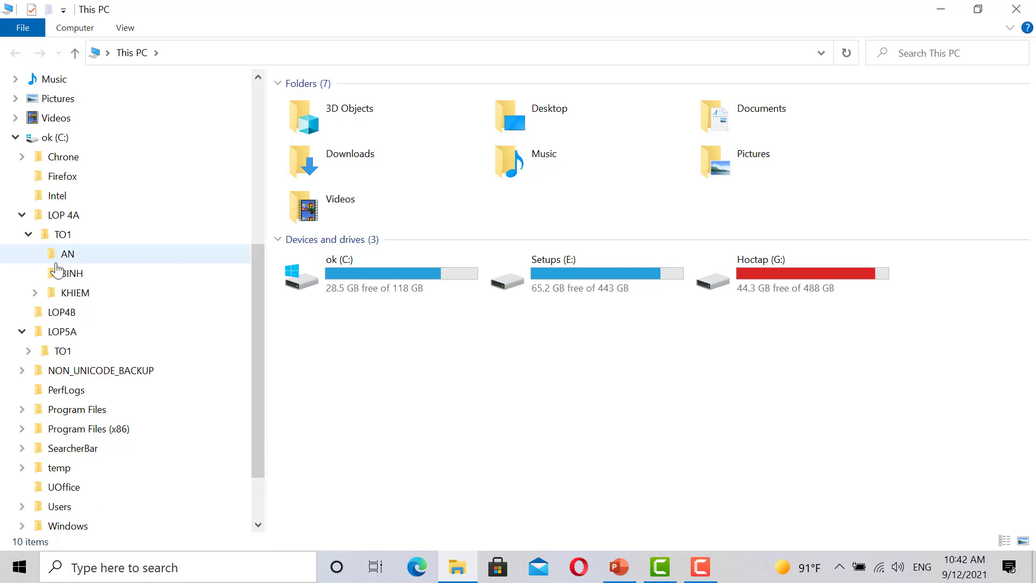
Check the contents of LOP5A\TO1 and view the LOP 4A and LOP5A folders.
click(61, 353)
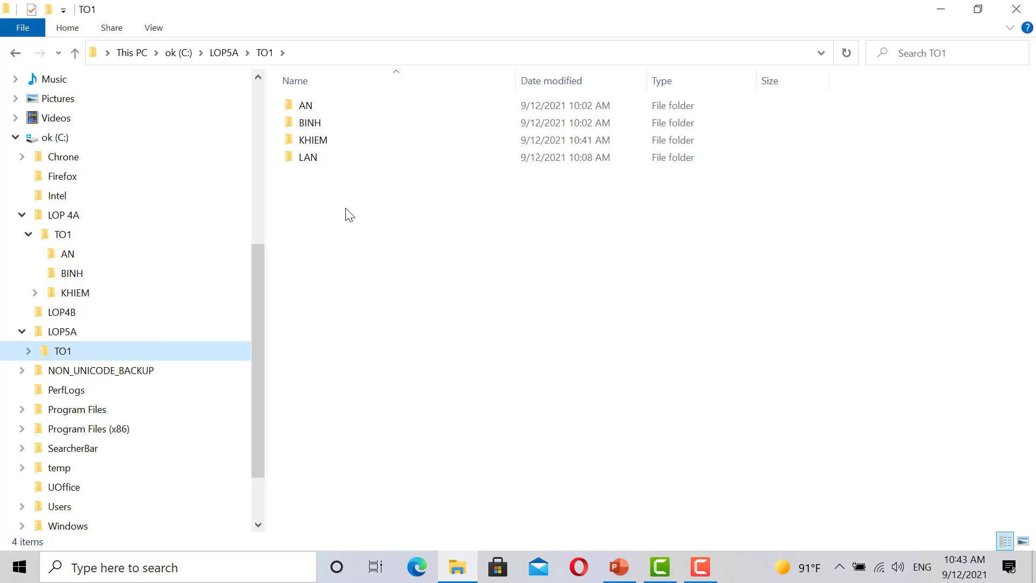
click(71, 219)
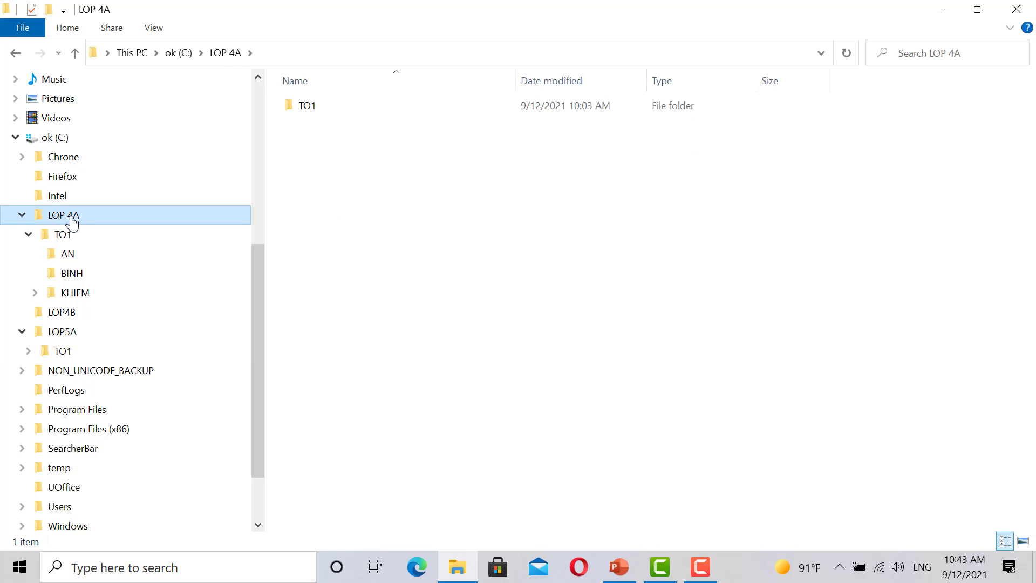
click(72, 335)
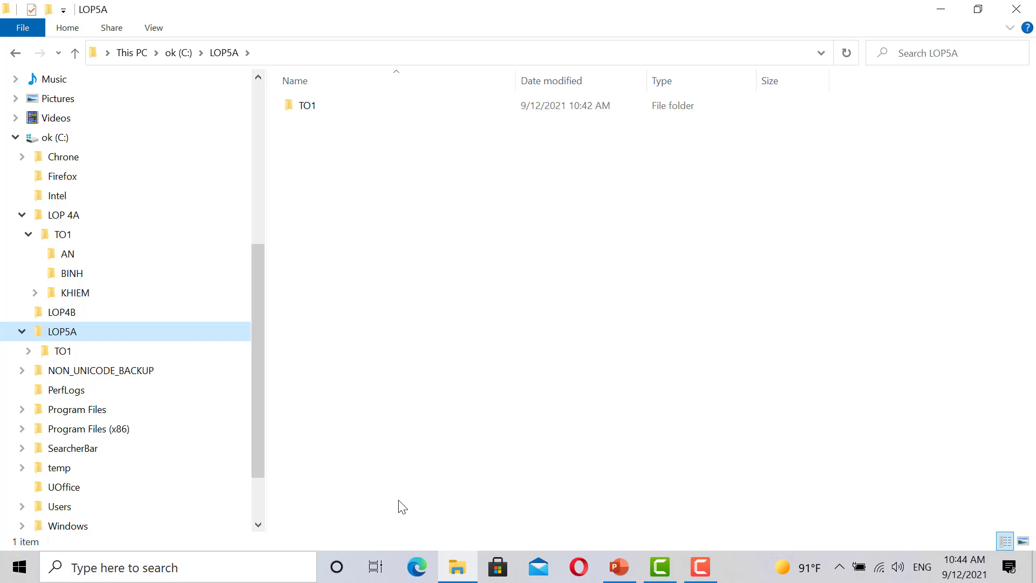
Collapse the LOP5A branch and open the SOANTHAO folder inside LOP 4A\TO1\KHIEM.
click(22, 331)
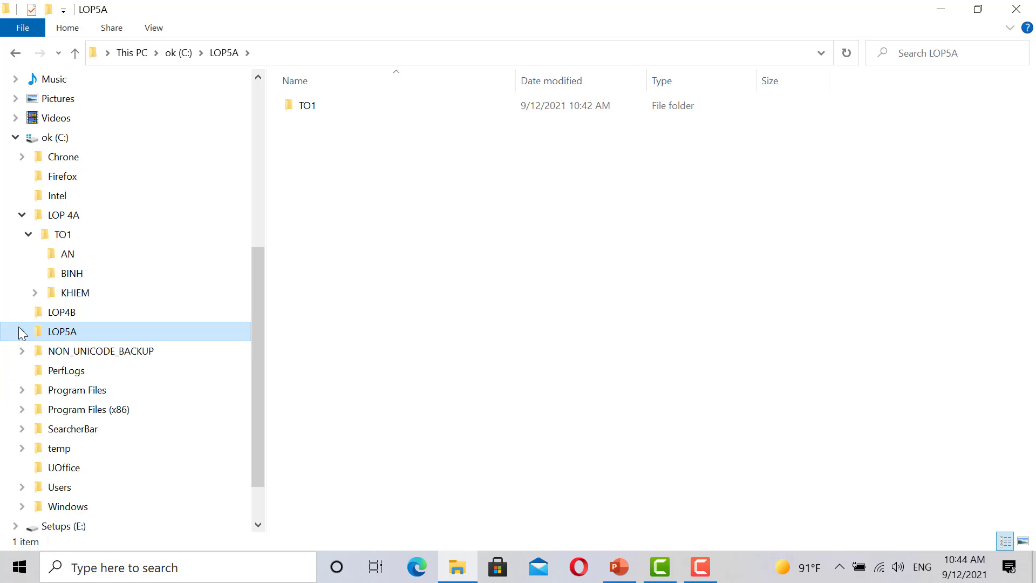
click(22, 215)
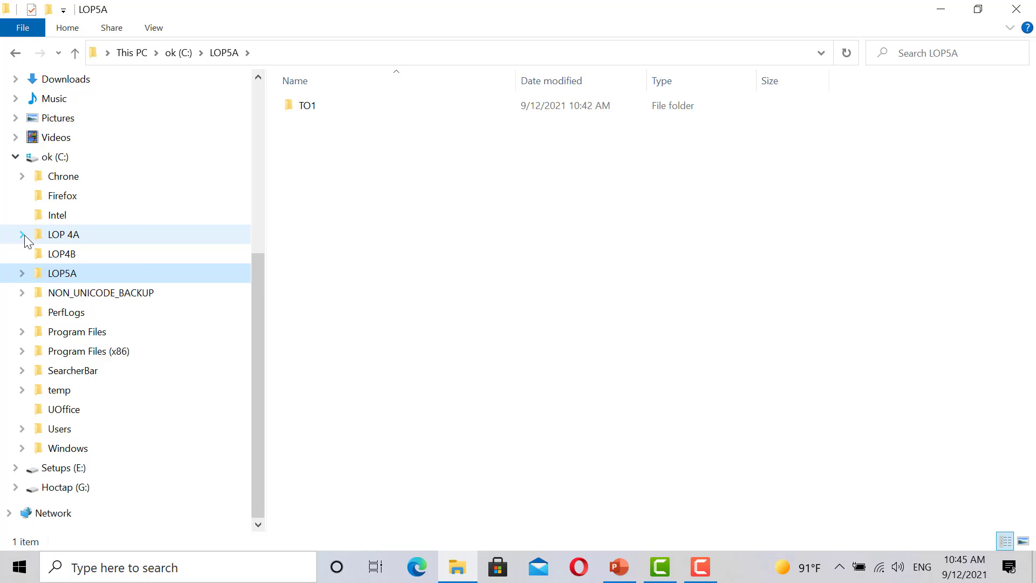
click(25, 236)
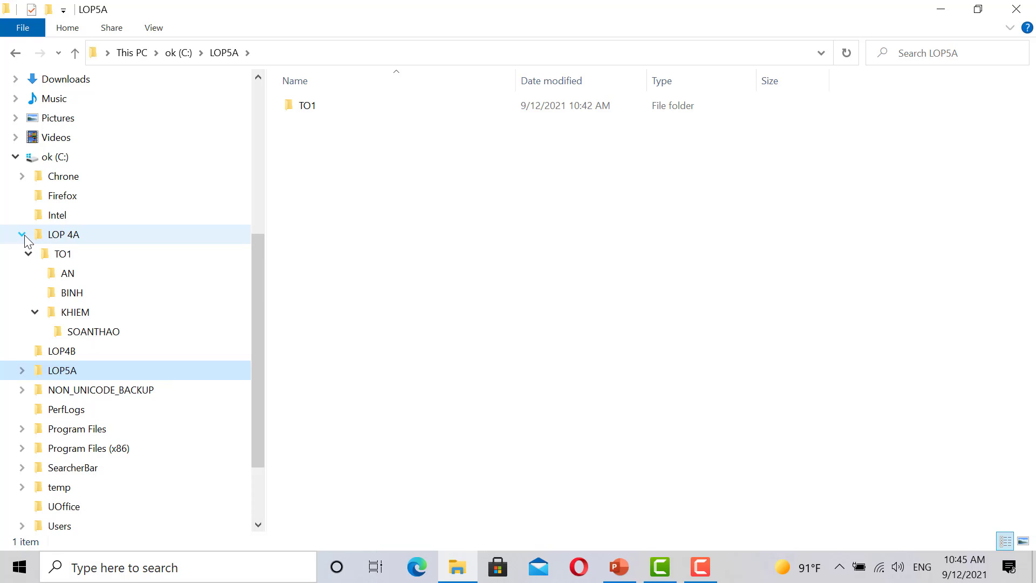
click(36, 313)
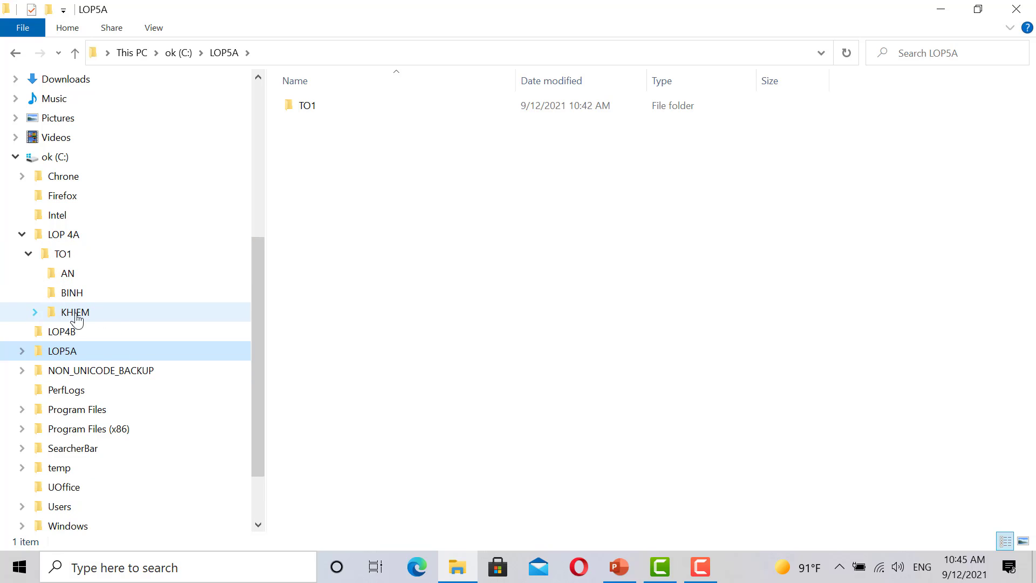
click(35, 313)
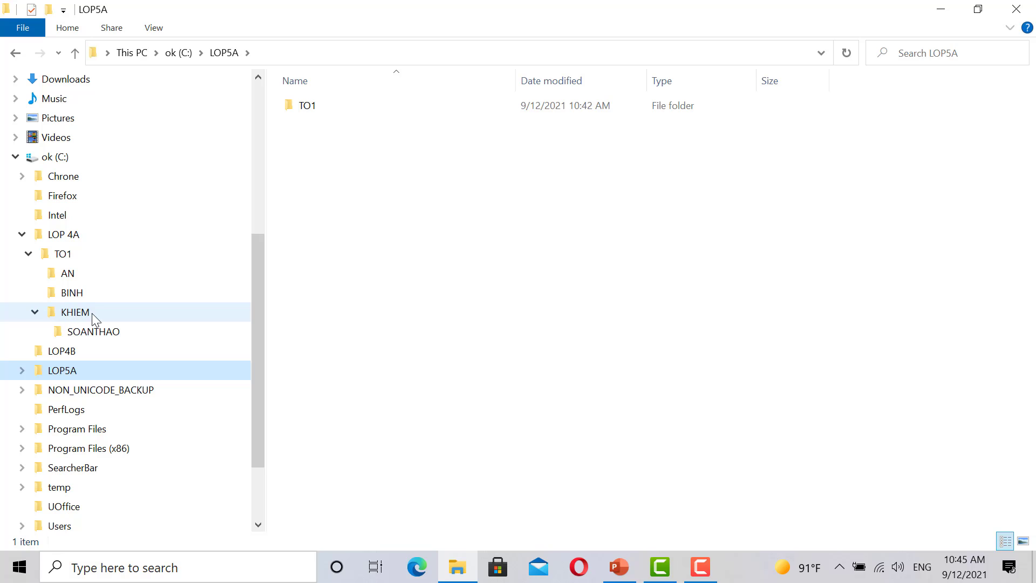
click(80, 338)
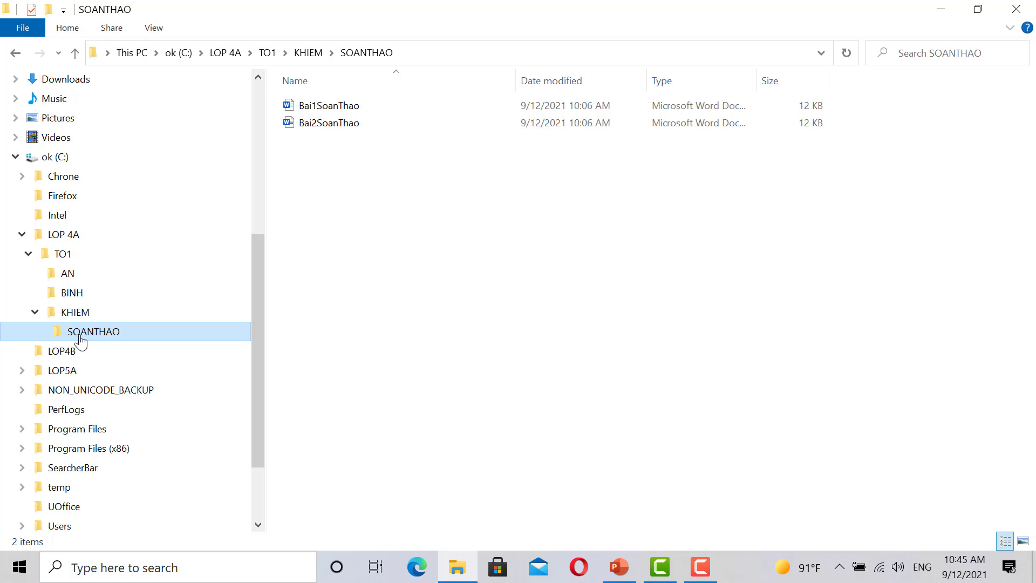
Copy the two Word documents Bai1SoanThao and Bai2SoanThao from the SOANTHAO folder.
click(309, 112)
ctrl+click(310, 128)
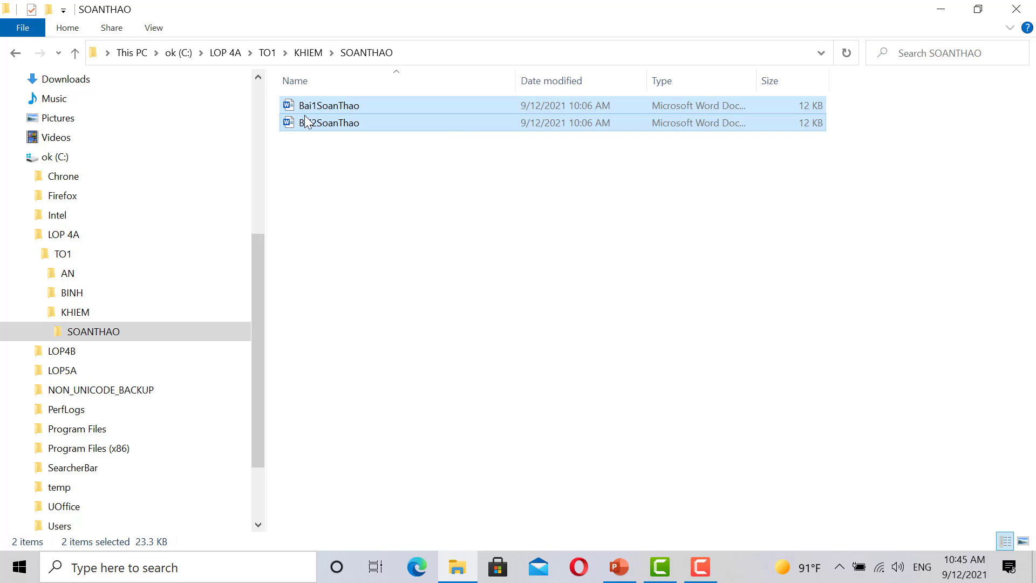
right_click(308, 109)
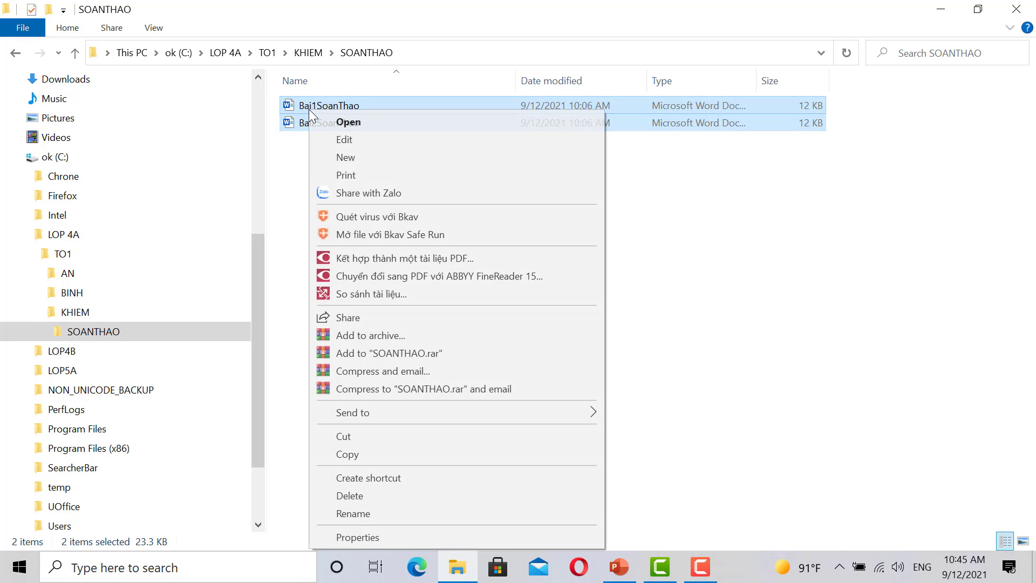
click(350, 456)
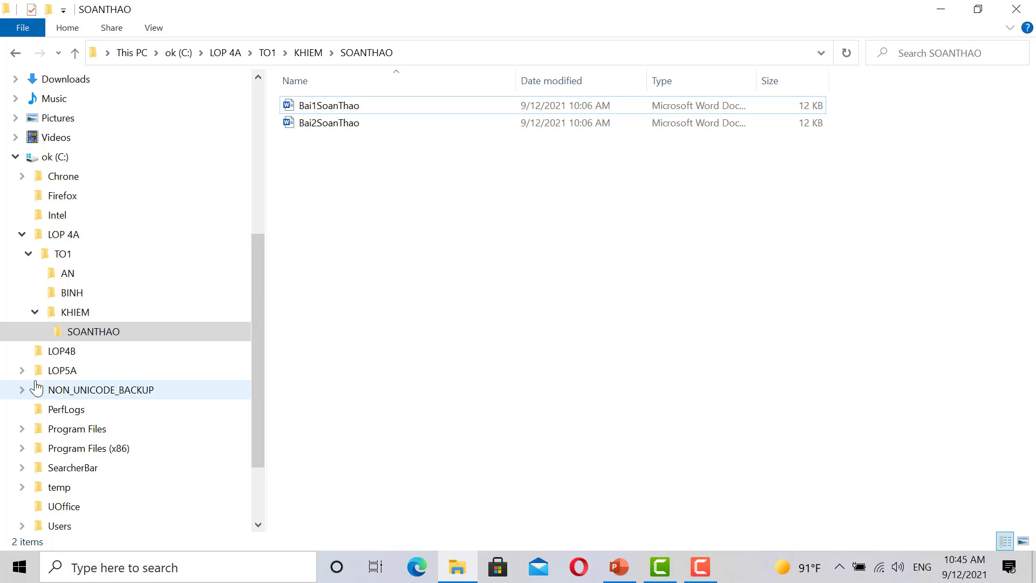
Paste the two copied Word documents into the SOANTHAO folder inside LOP5A\TO1\LAN.
click(21, 370)
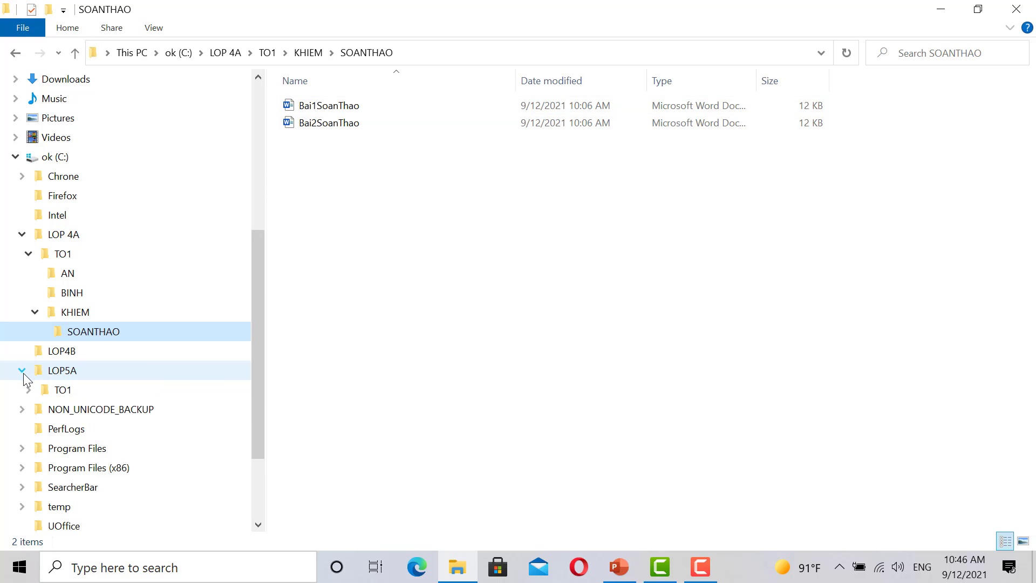
click(28, 390)
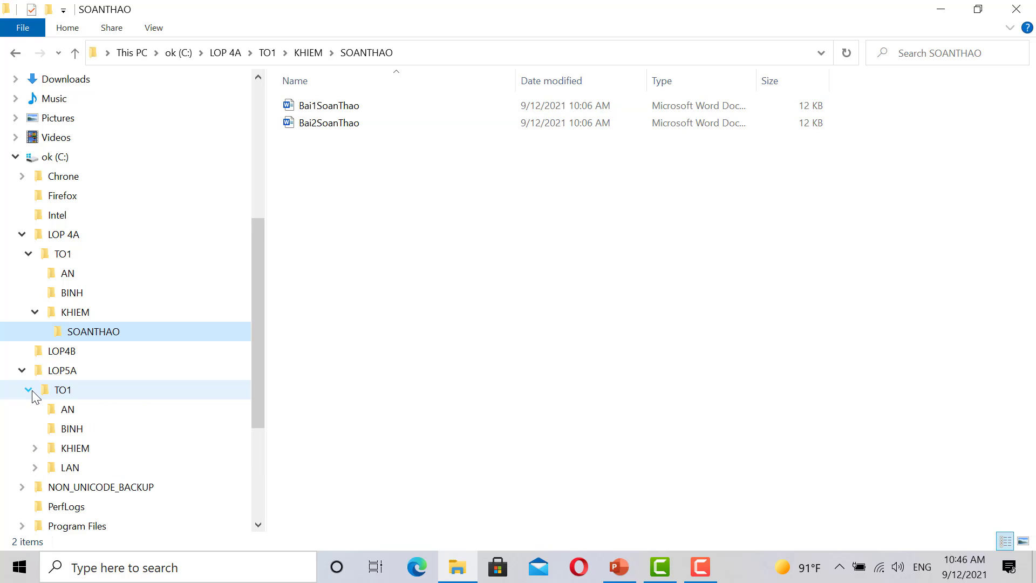
click(34, 467)
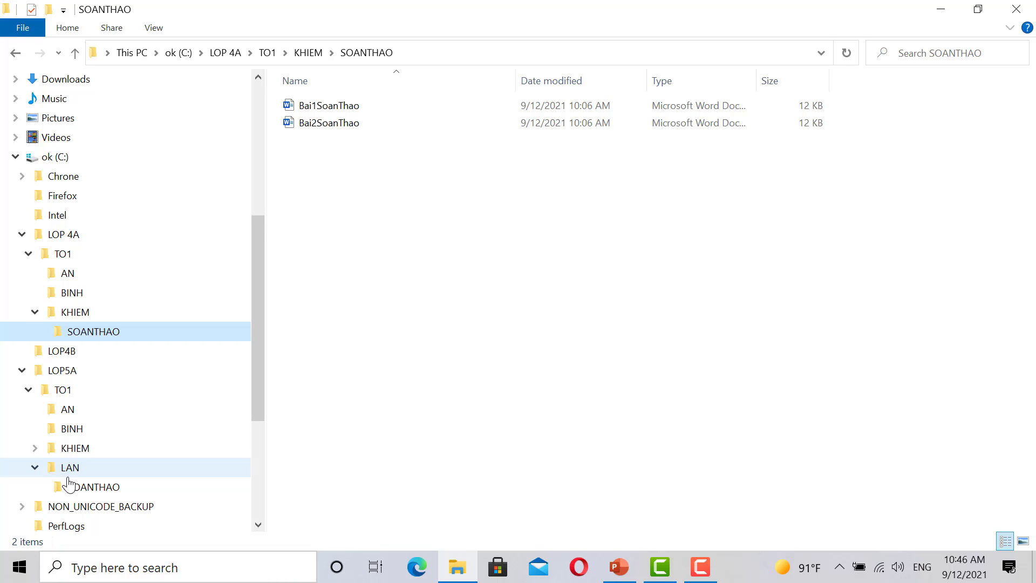
click(86, 487)
right_click(85, 487)
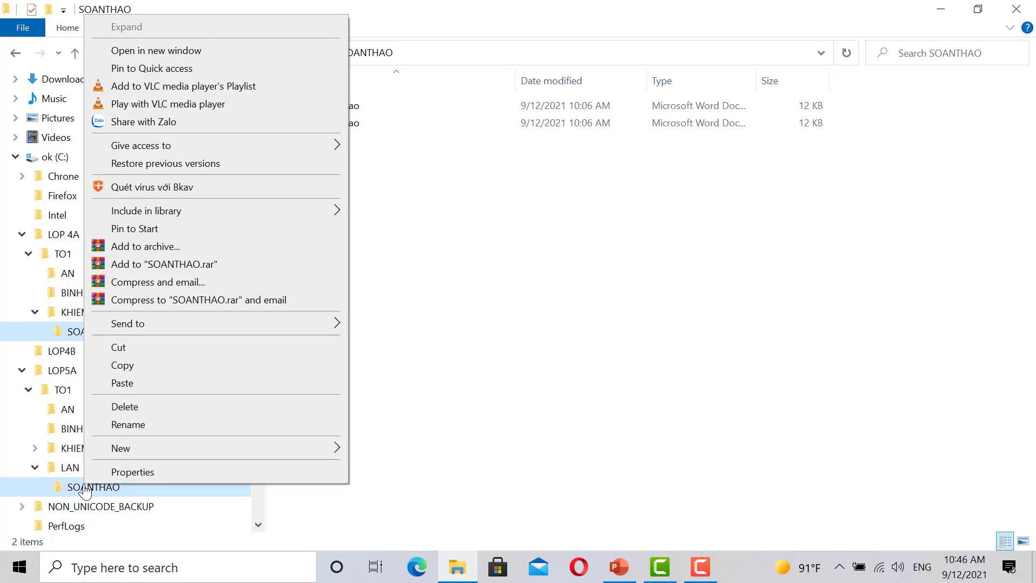
click(137, 384)
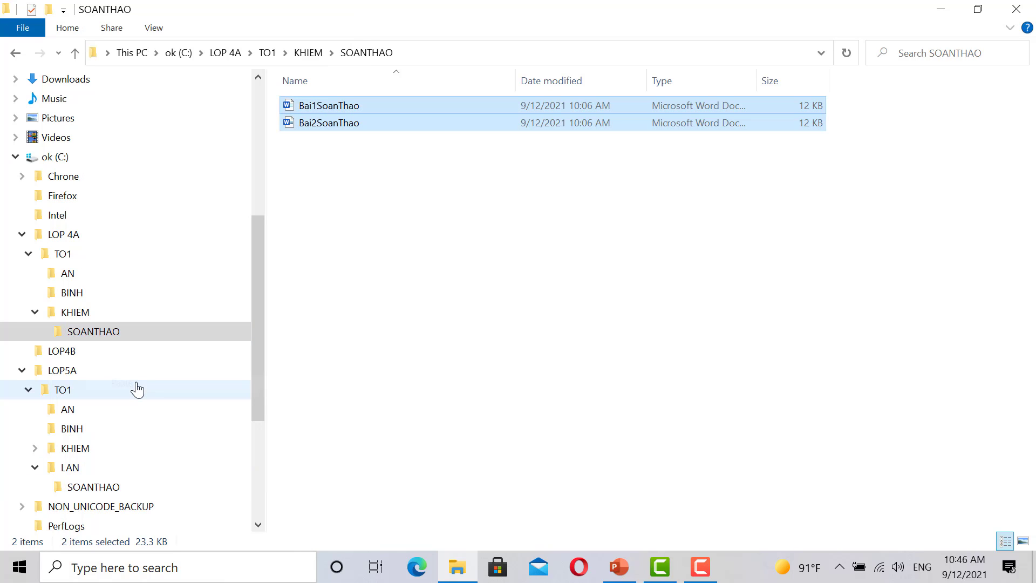
Collapse the LOP 4A branch and check the contents of LOP5A\TO1\LAN\SOANTHAO.
click(28, 390)
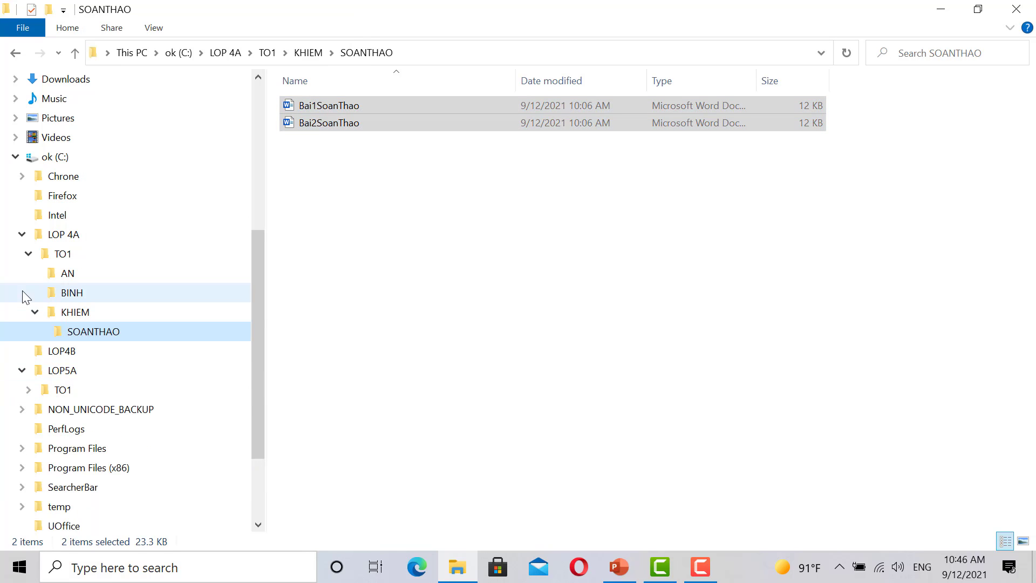
click(28, 254)
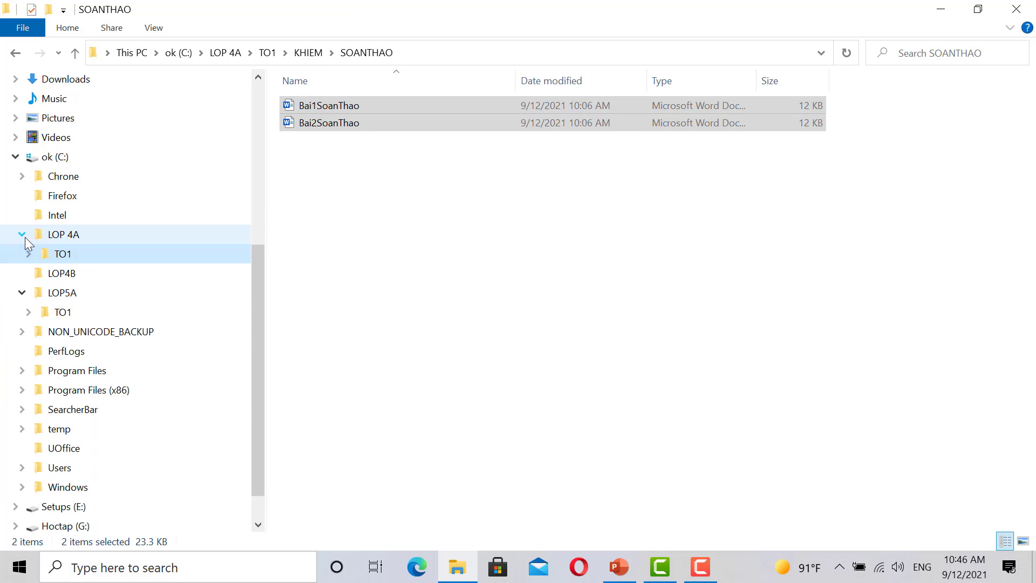
click(22, 235)
click(22, 272)
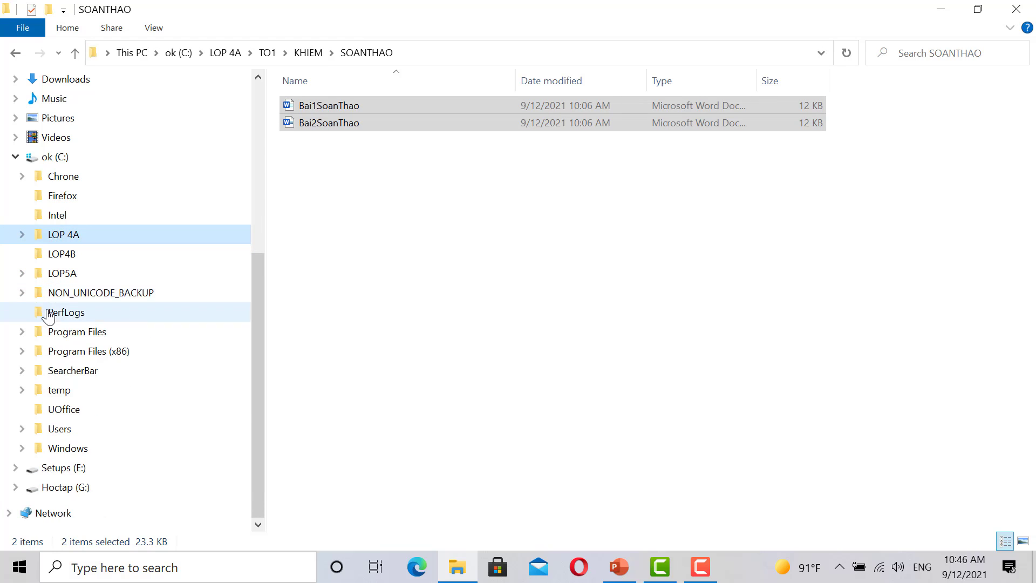
click(23, 273)
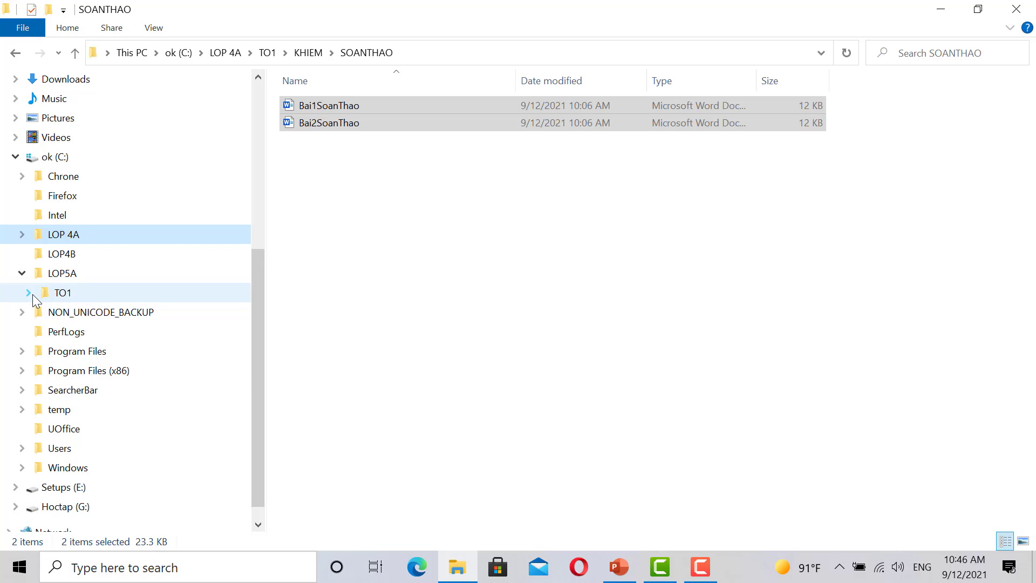
click(28, 292)
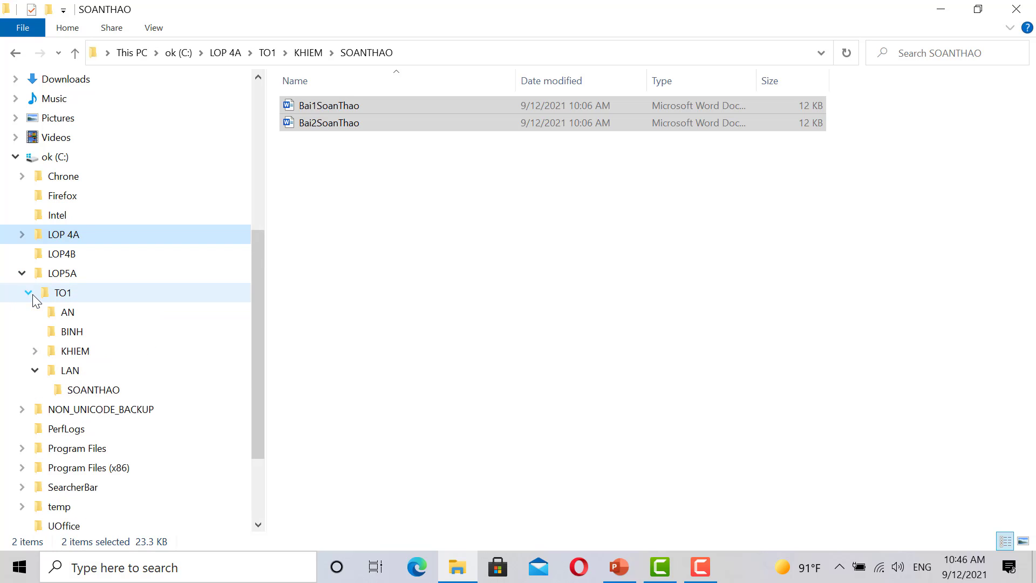
click(56, 376)
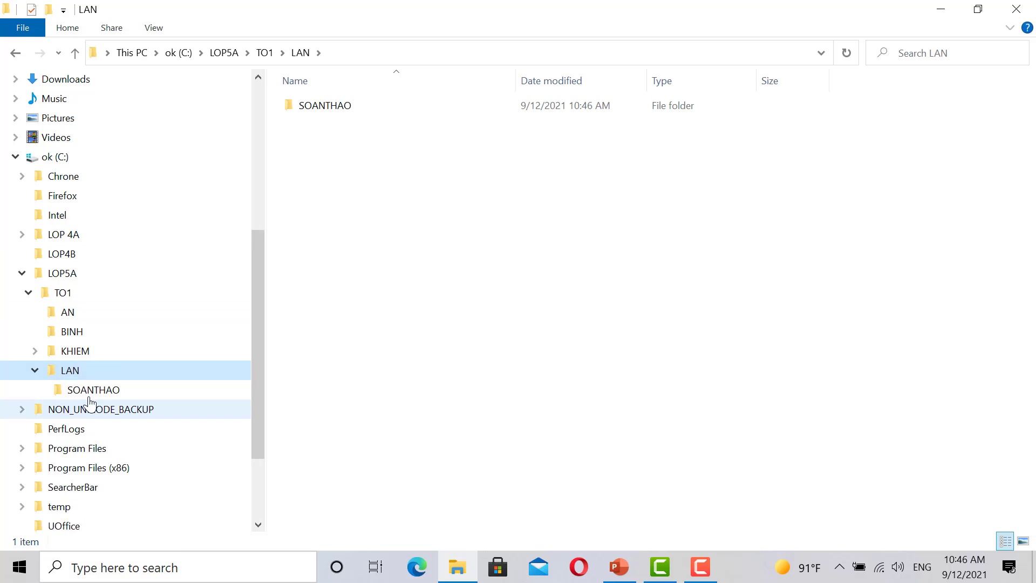
click(77, 395)
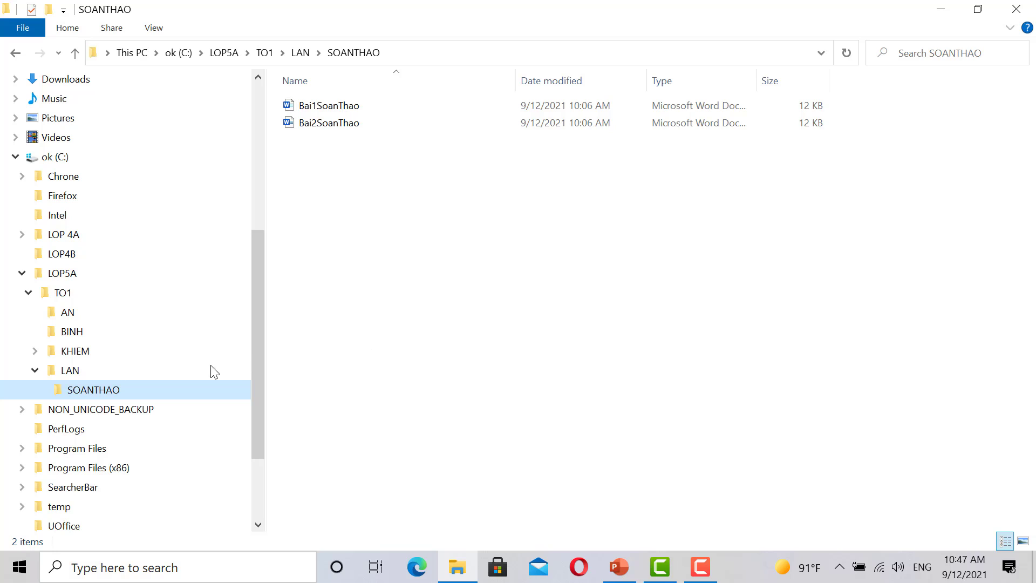
Open LOP5A\TO1 and rename the AN folder as KHANH.
click(46, 279)
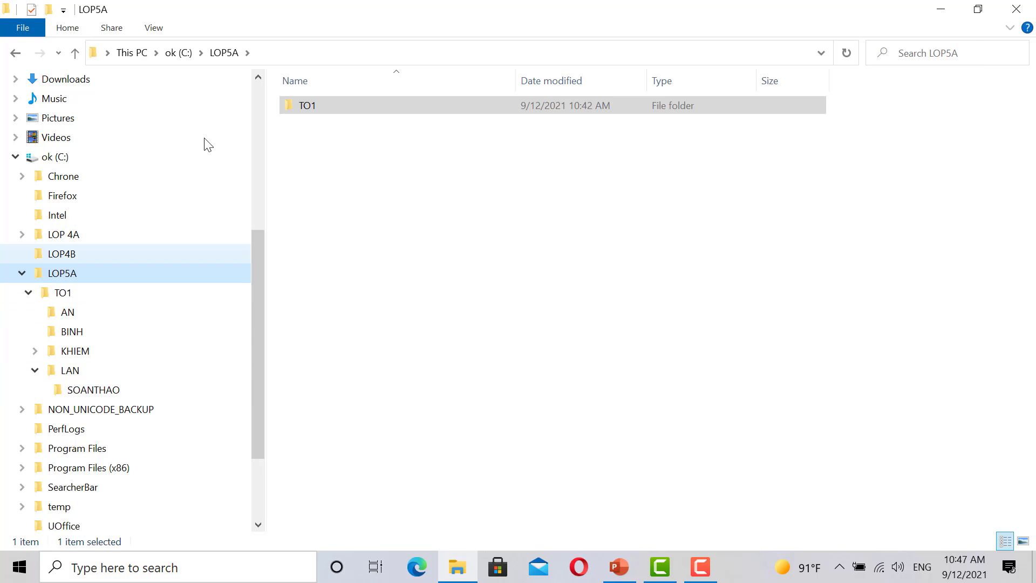
double_click(312, 106)
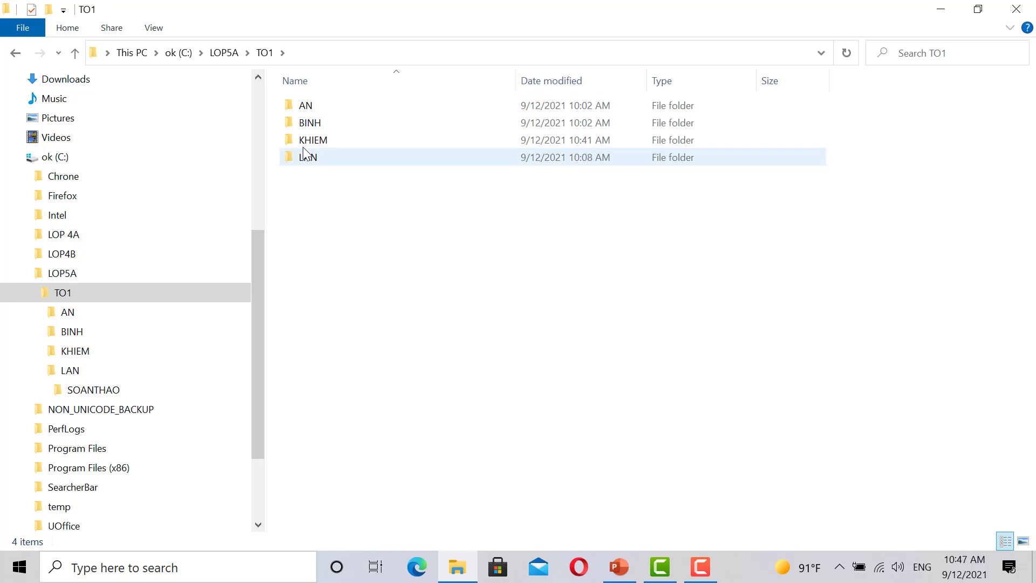
right_click(317, 105)
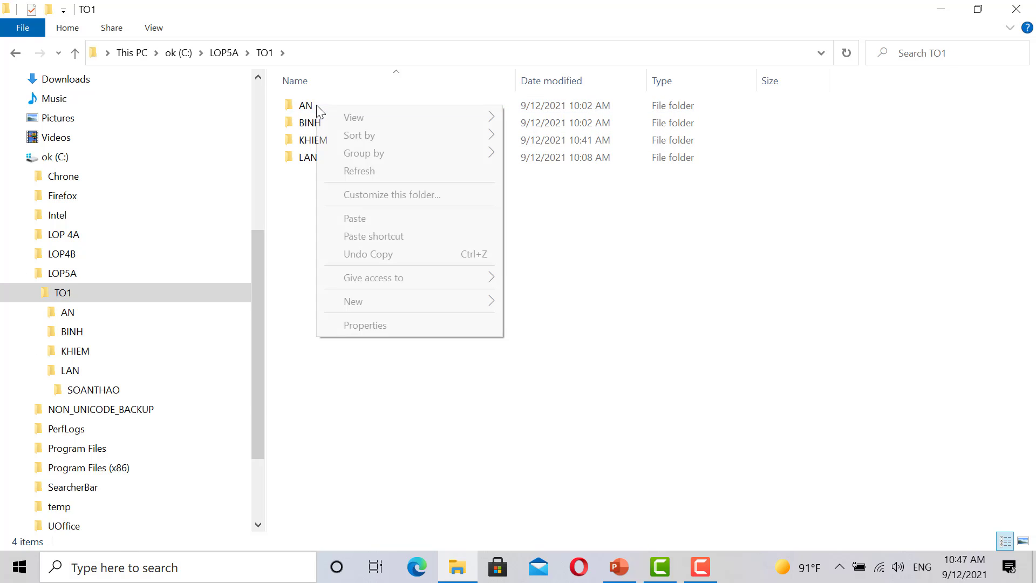
click(303, 112)
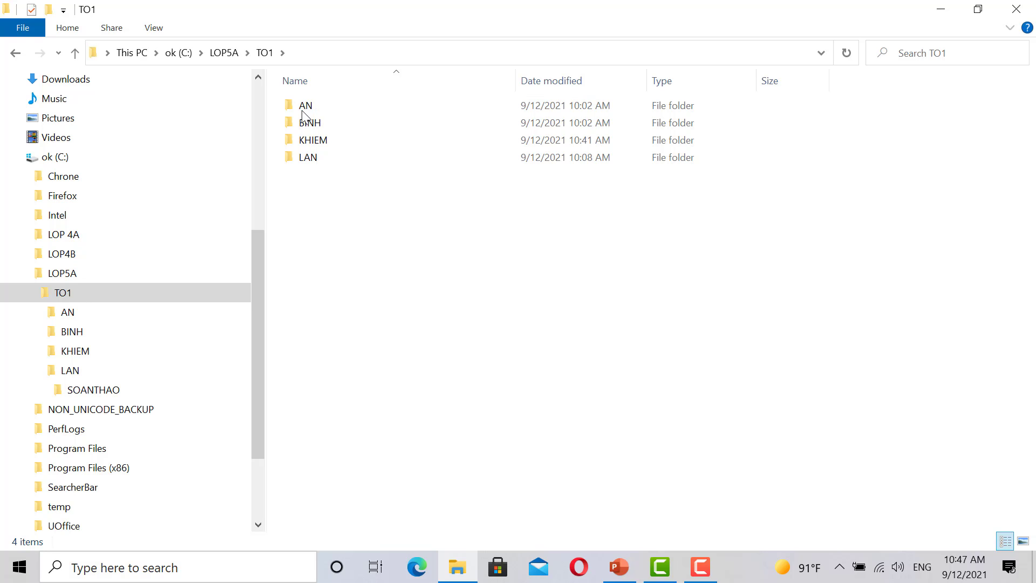
click(303, 112)
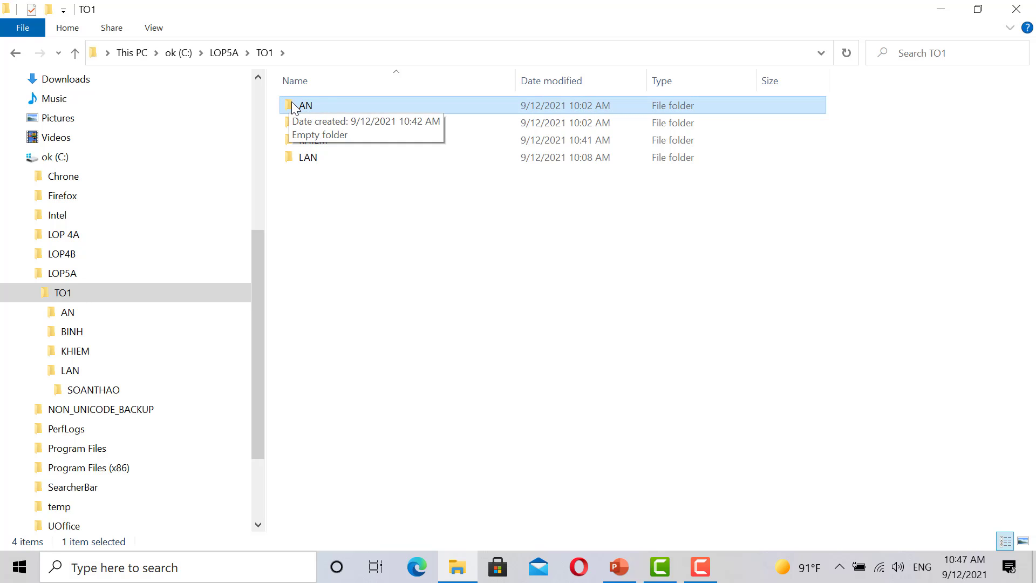
right_click(292, 105)
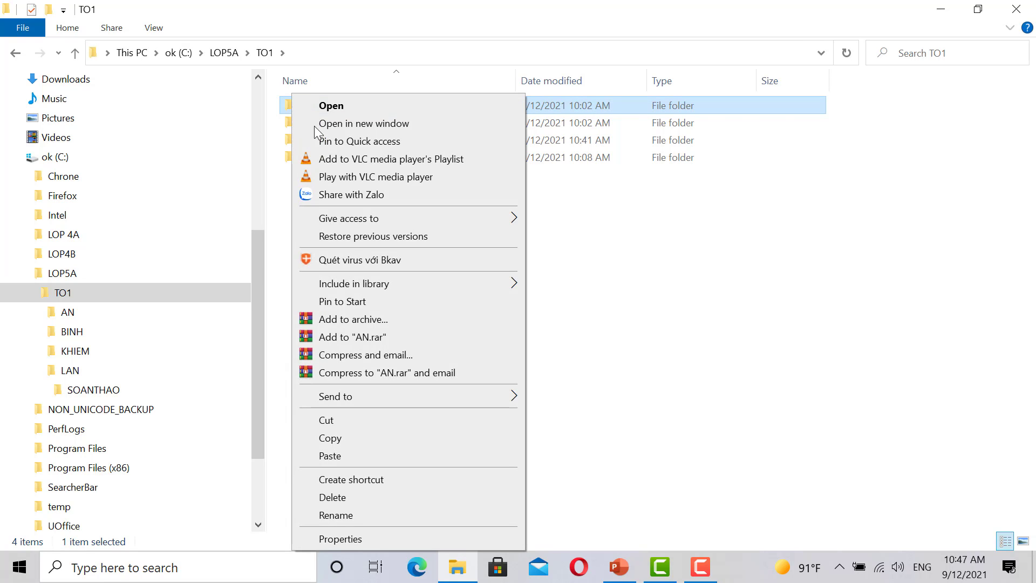
click(332, 516)
text(KHANH)
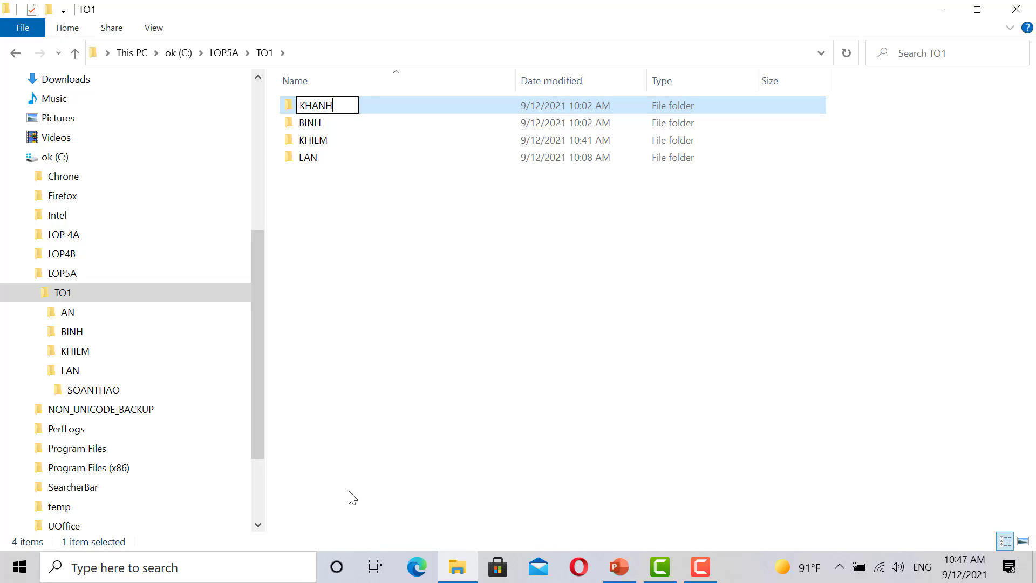
click(402, 380)
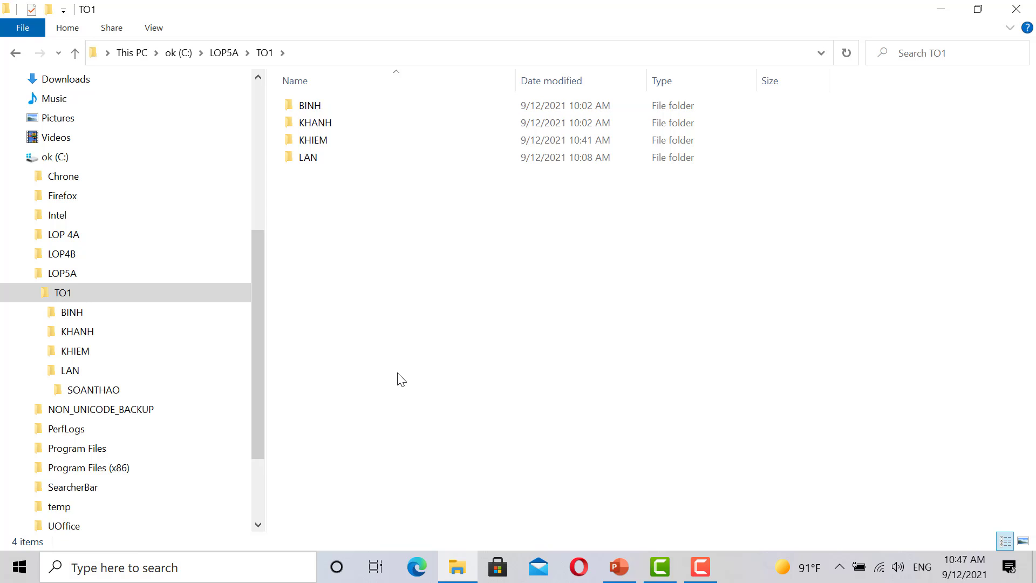
Rename the BINH folder in LOP5A\TO1 as HOA.
right_click(318, 106)
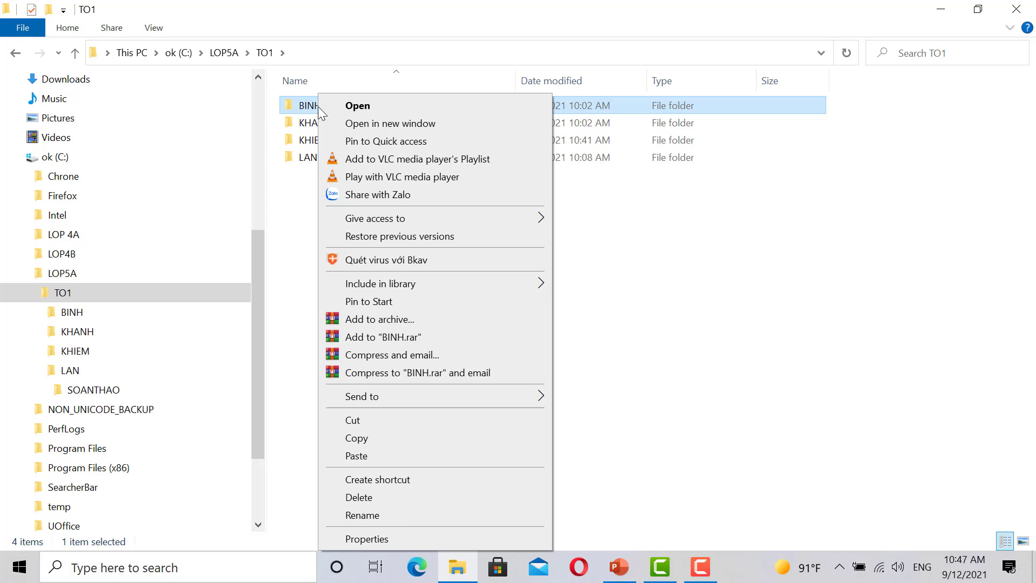
click(589, 343)
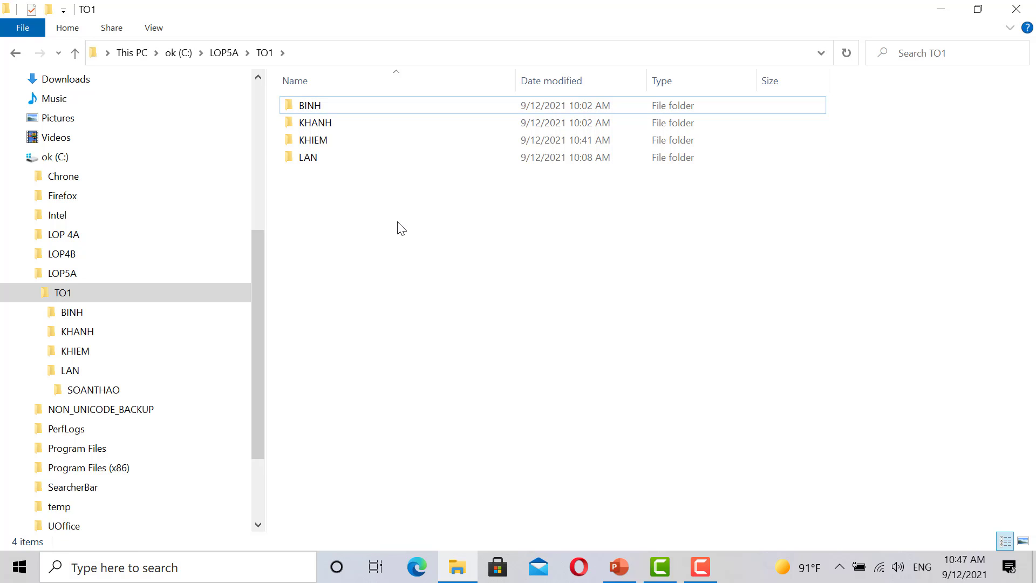
right_click(302, 112)
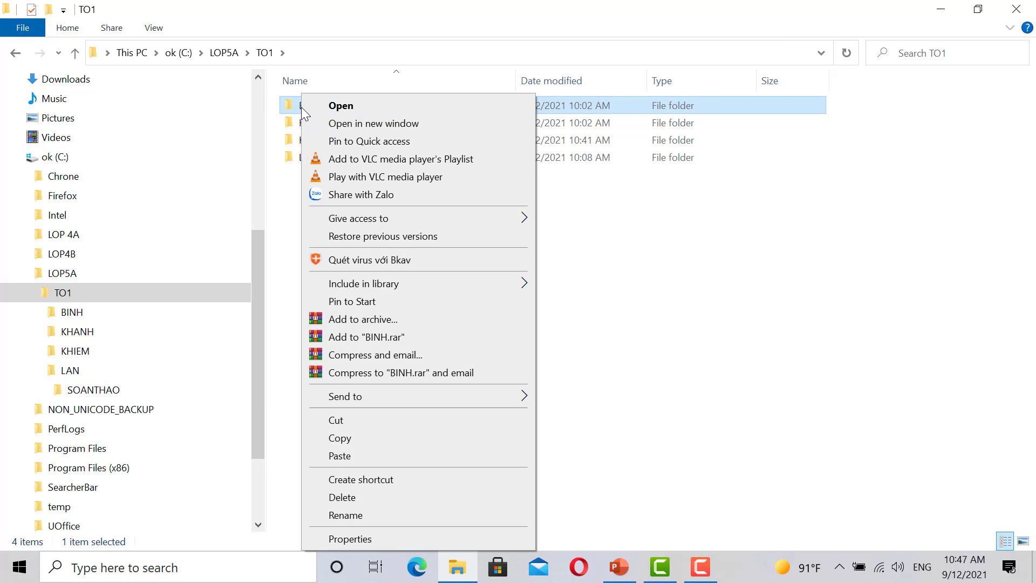
click(333, 517)
text(H)
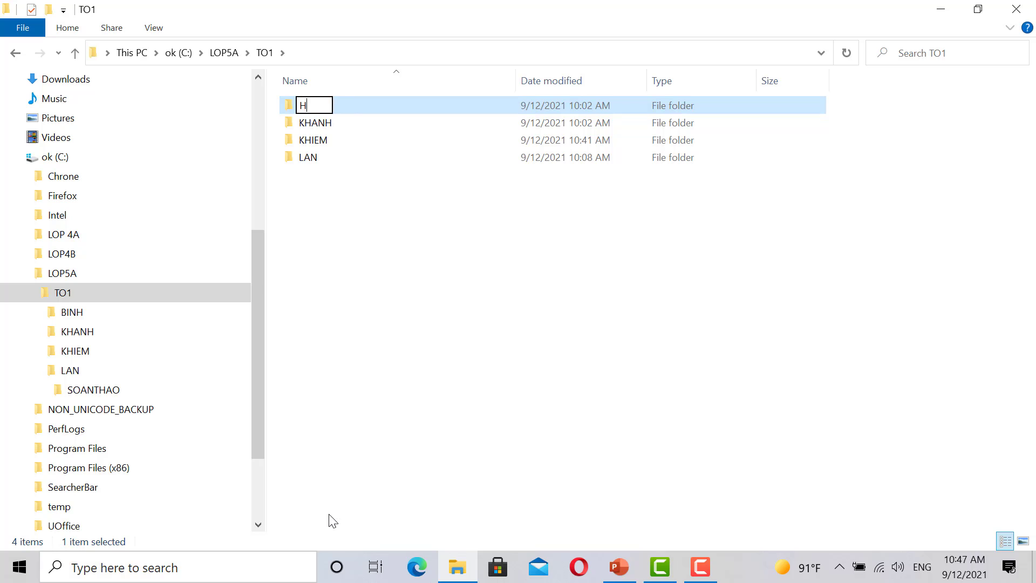
text(OA)
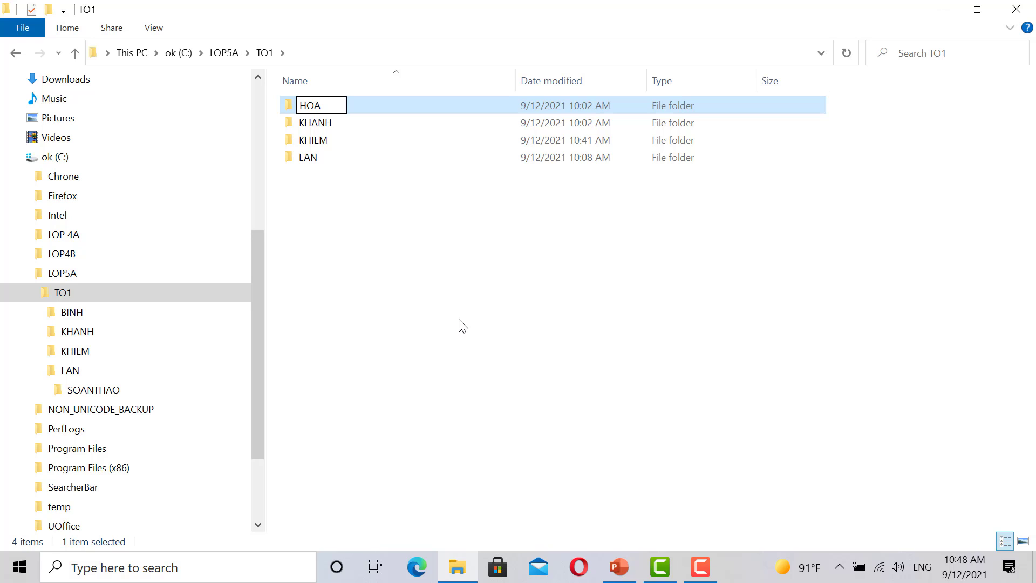
key(Return)
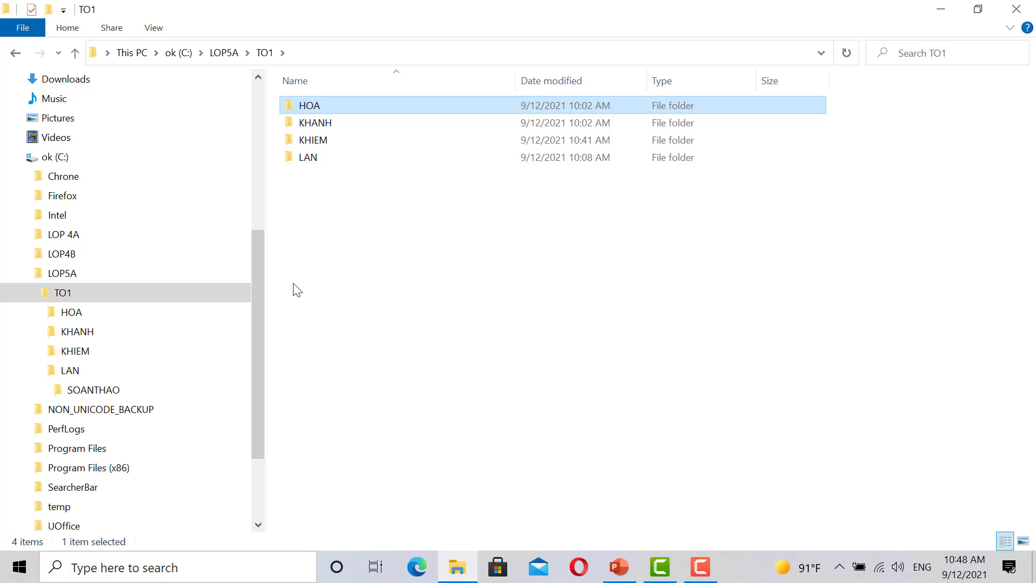
Delete the KHANH and HOA folders from LOP5A\TO1.
right_click(308, 126)
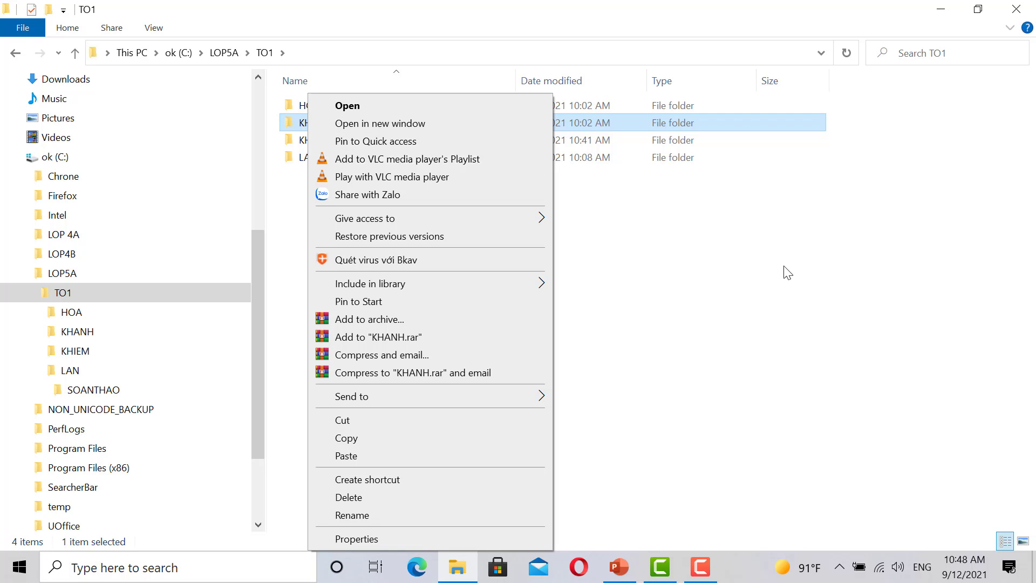
click(691, 232)
click(321, 128)
right_click(320, 124)
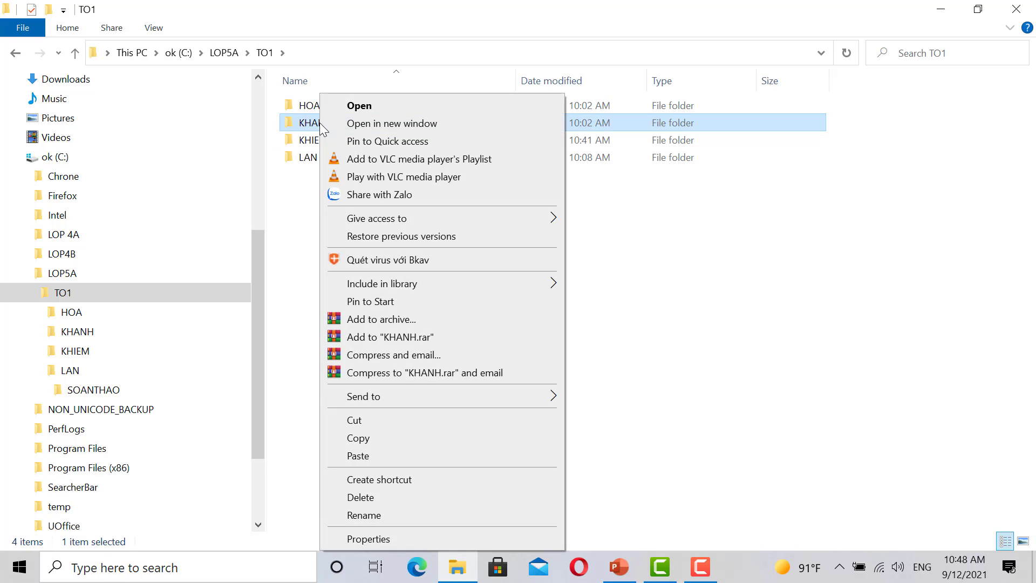
click(362, 497)
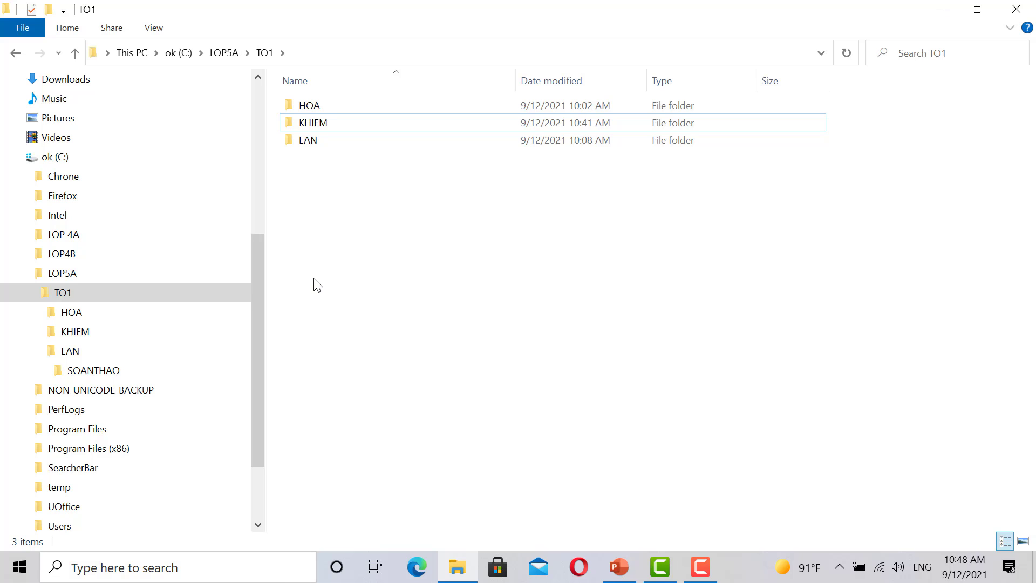
right_click(320, 108)
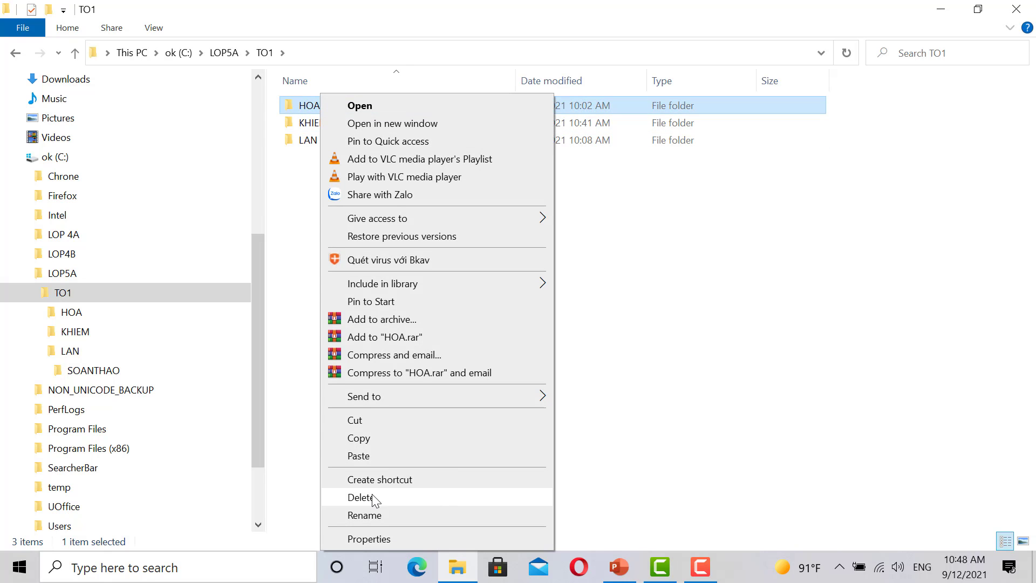
click(361, 497)
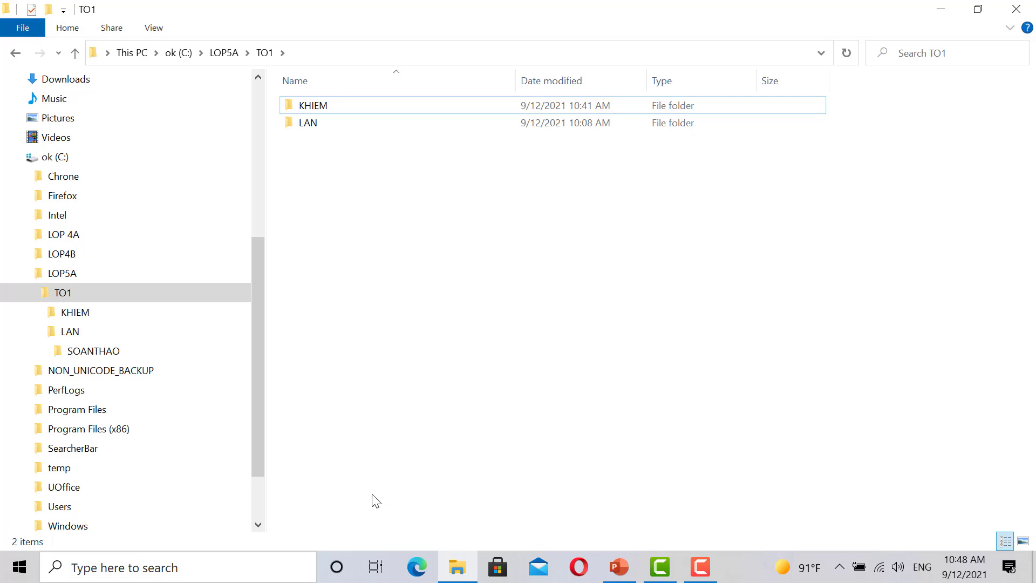